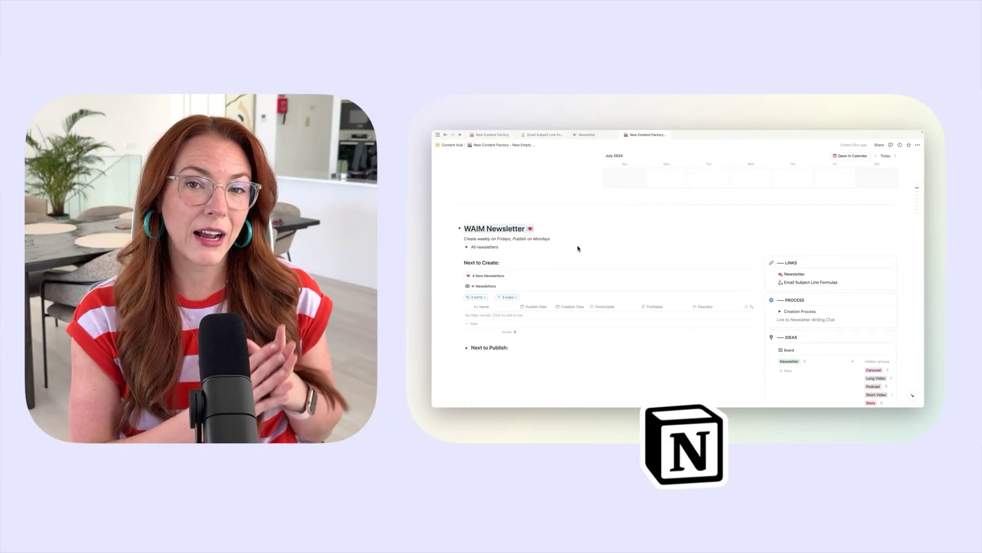
Check which template the 4 New Newsletters button uses to create newsletters
scroll(578, 245, down, 2)
click(512, 259)
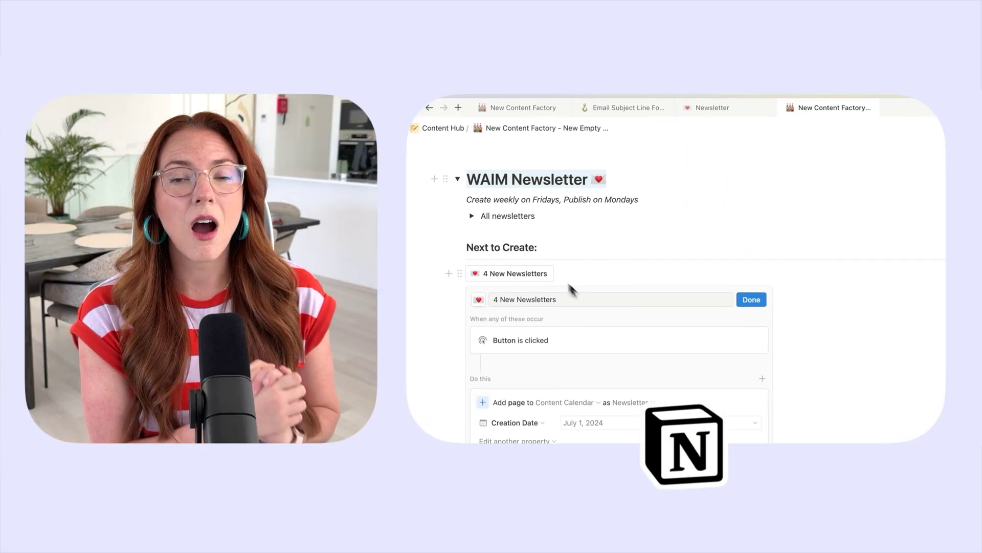
scroll(578, 237, down, 2)
click(639, 324)
key(Escape)
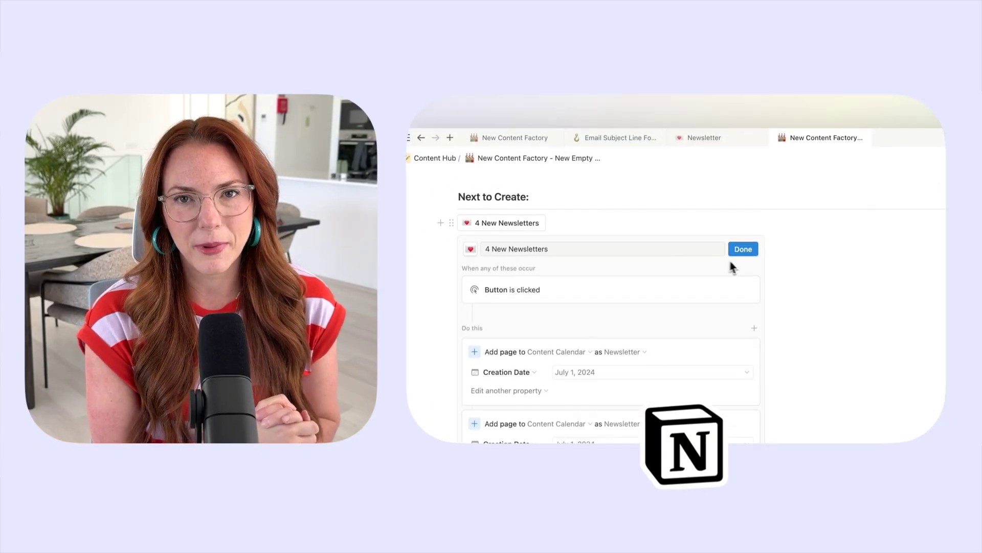
click(743, 250)
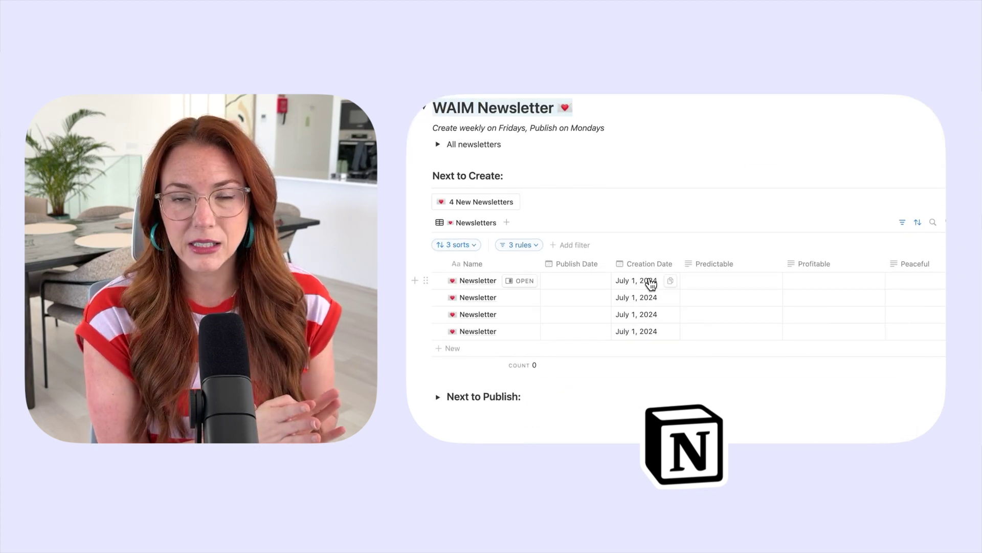
Date the four newsletters July 5, 12, 19 and 26, 2024, and generate eight Teachery Shorts ideas
click(651, 285)
click(713, 318)
scroll(711, 307, down, 2)
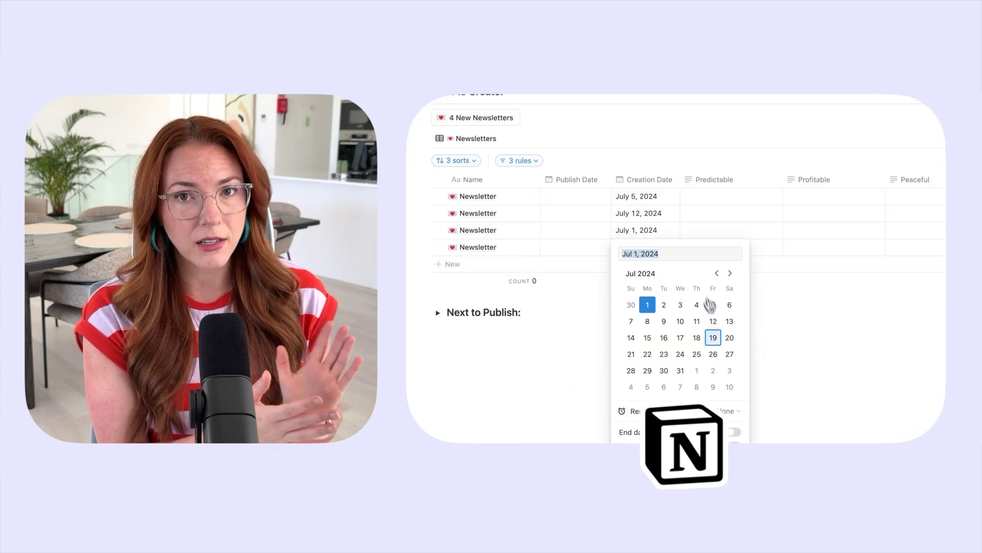
click(713, 338)
click(644, 247)
click(713, 371)
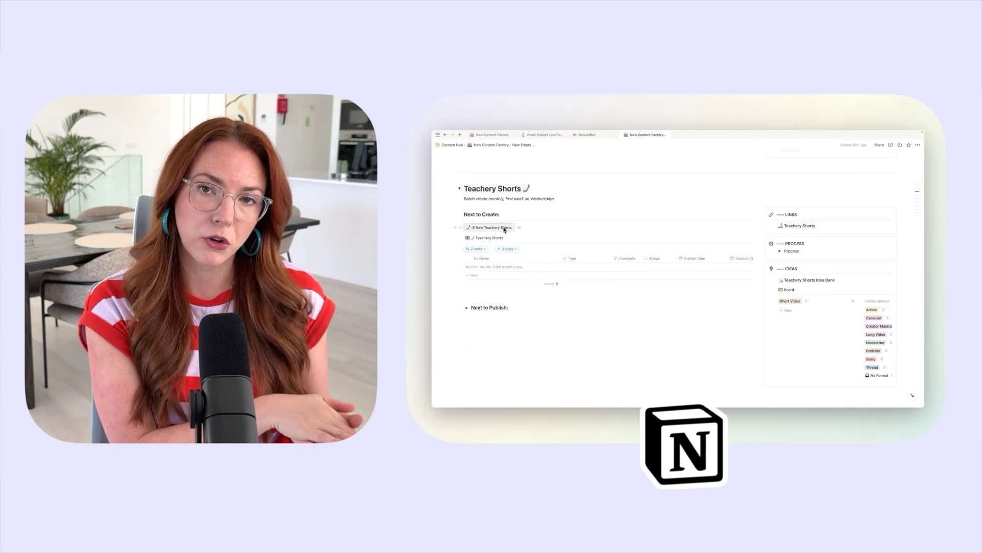
click(515, 228)
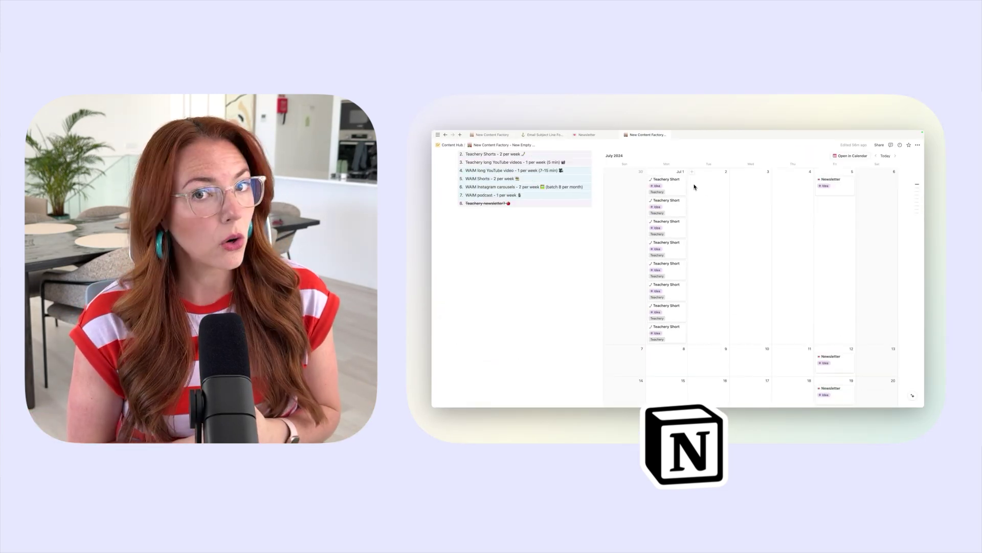
drag(694, 187, 741, 210)
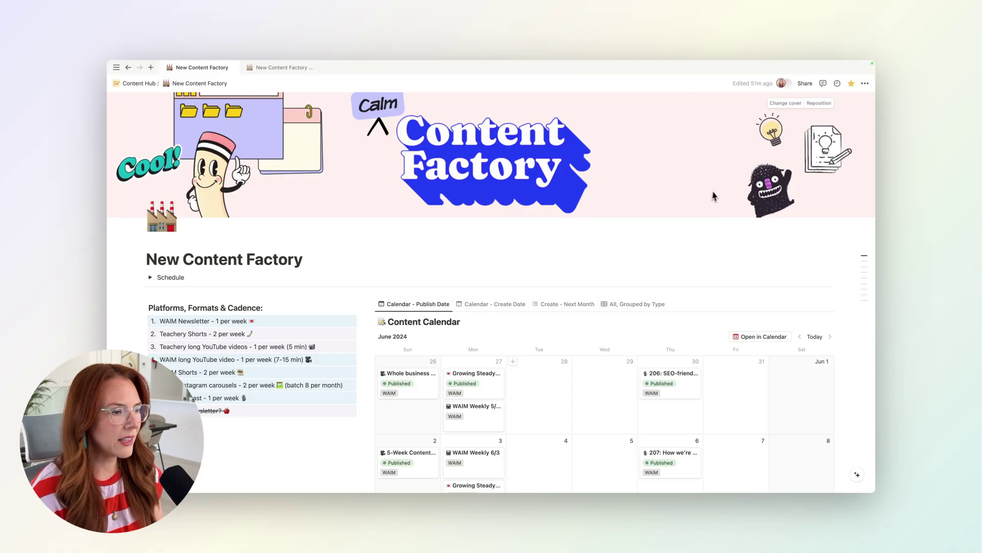
Expand the Schedule toggle to reveal the weekly content tables
scroll(716, 196, down, 3)
scroll(579, 135, up, 3)
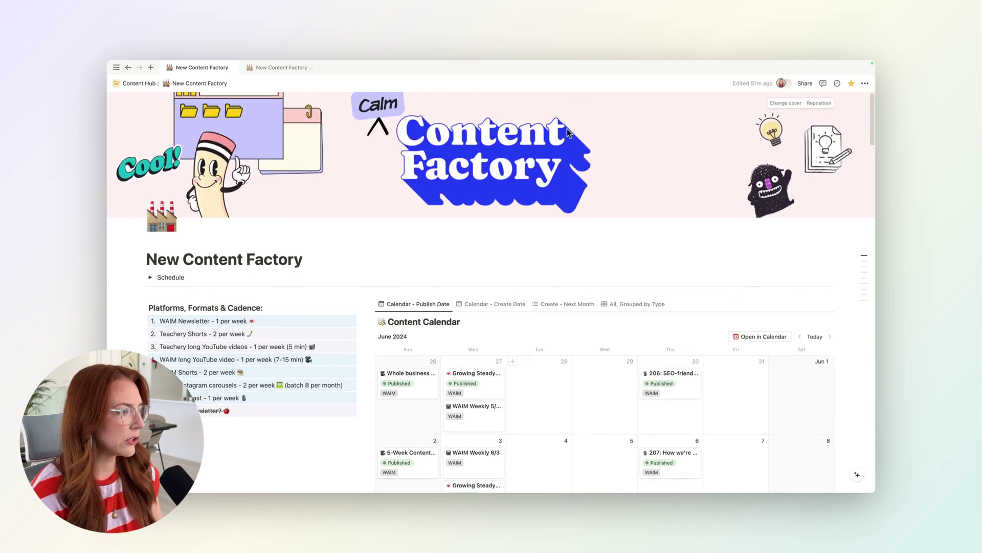
scroll(231, 179, down, 1)
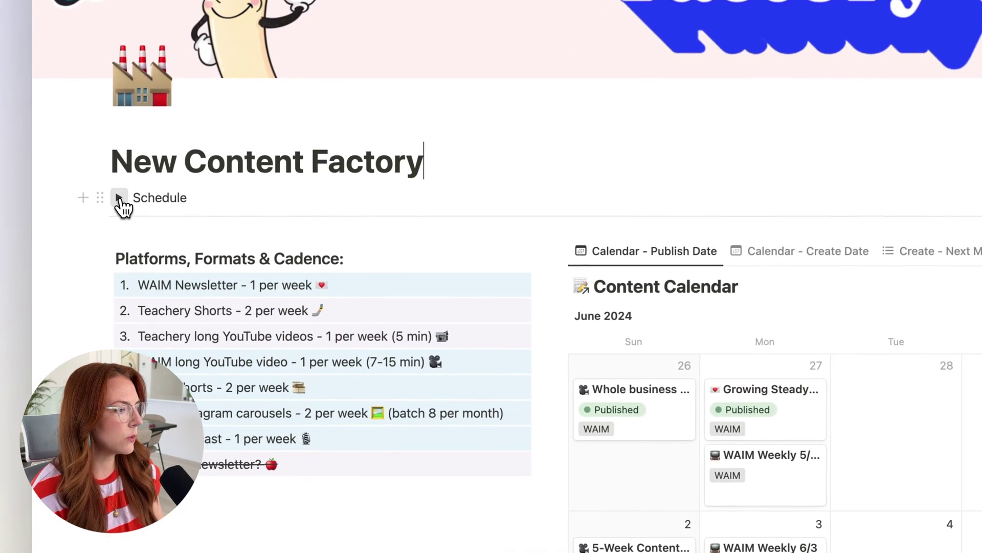
click(147, 250)
scroll(362, 248, down, 5)
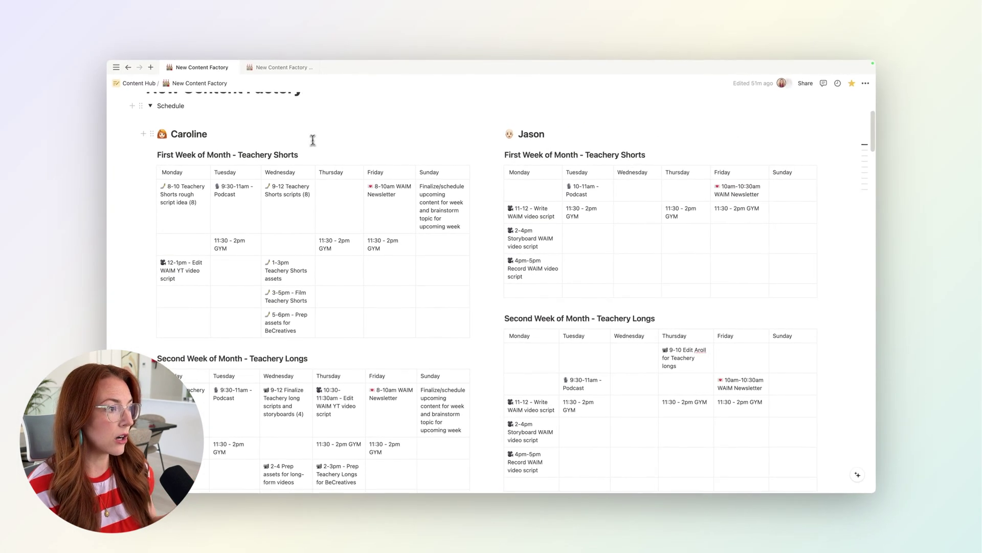
Highlight 'Teachery Shorts' and 'Shorts & Carousels' in the week headings while reviewing each week's focus
click(306, 155)
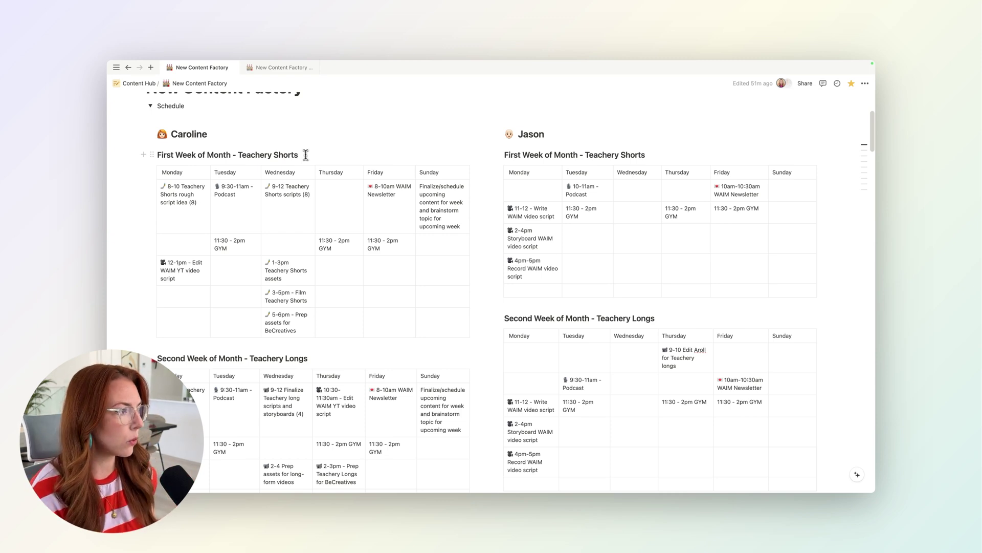
drag(305, 155, 238, 155)
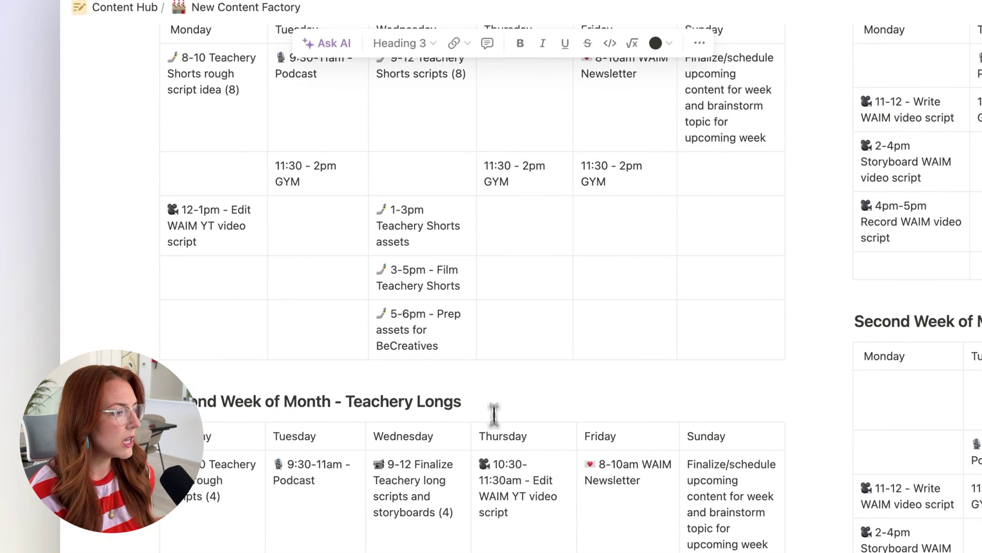
drag(483, 402, 363, 404)
scroll(362, 405, down, 6)
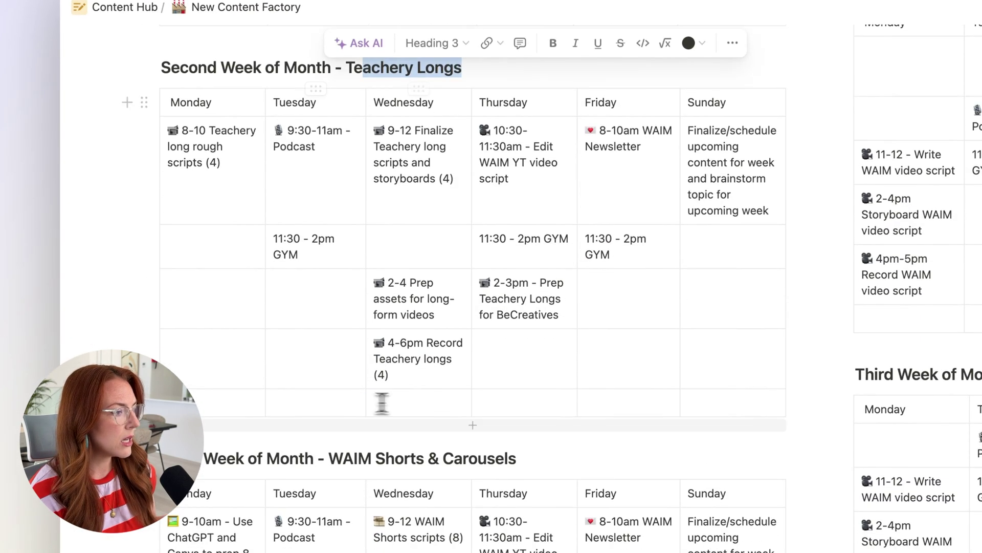
drag(518, 458, 380, 450)
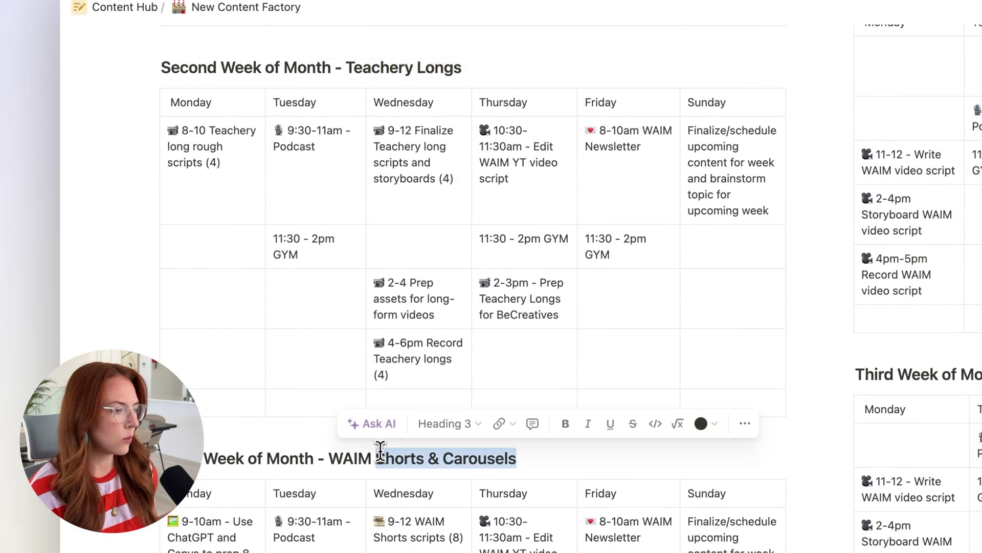
scroll(461, 472, down, 6)
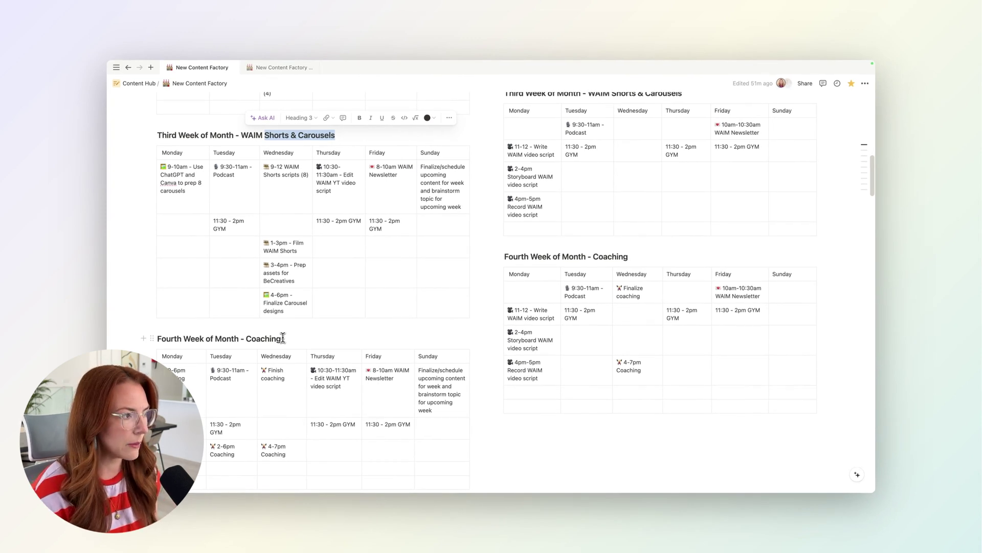
scroll(282, 338, up, 7)
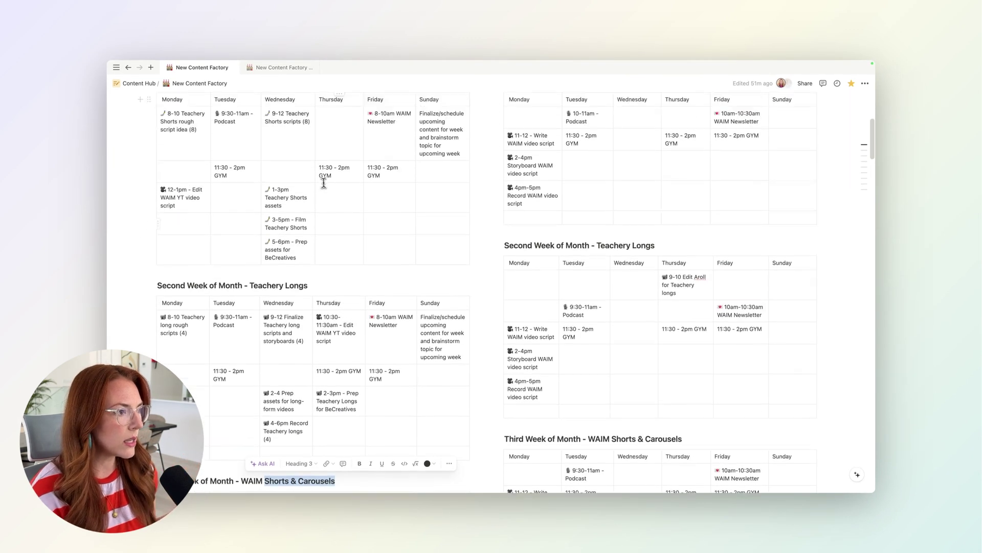
scroll(322, 182, up, 3)
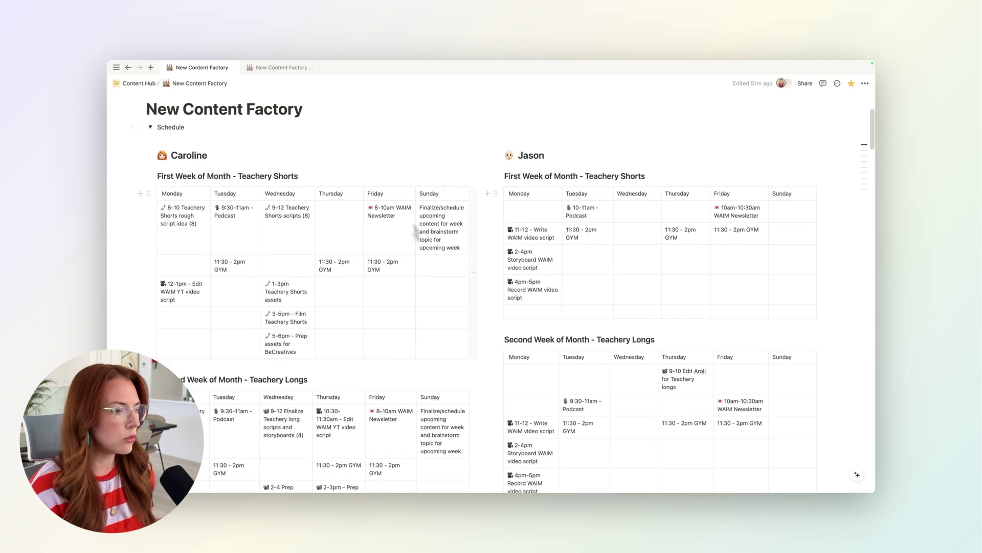
scroll(358, 205, up, 1)
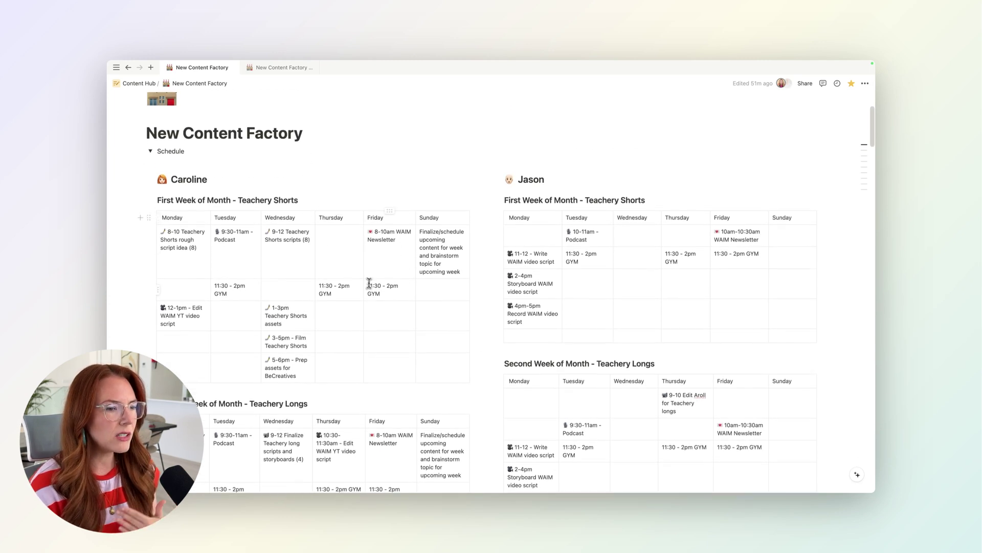
scroll(369, 286, down, 1)
scroll(373, 288, down, 1)
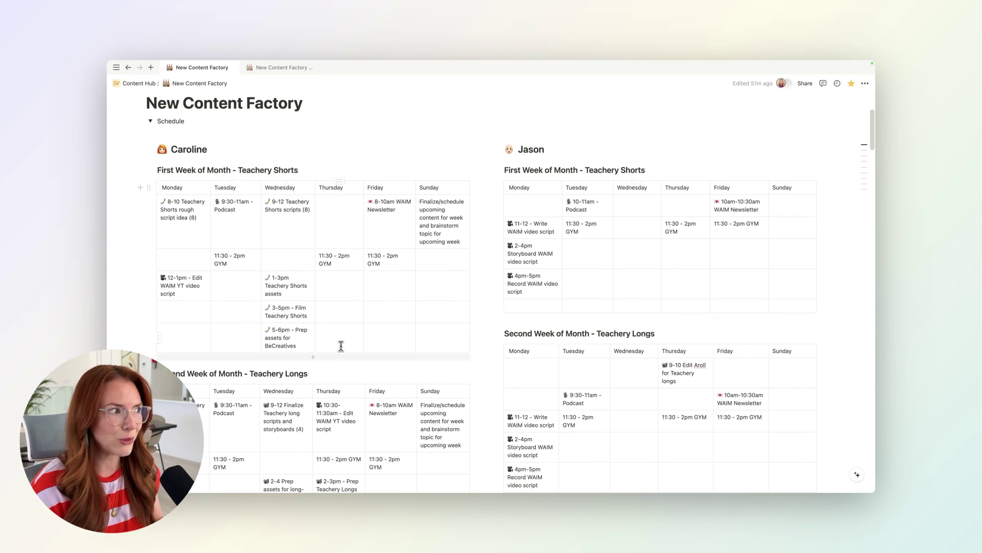
Collapse Schedule and walk through the cadence list, highlighting 'Newsletter' in the first platform
click(151, 122)
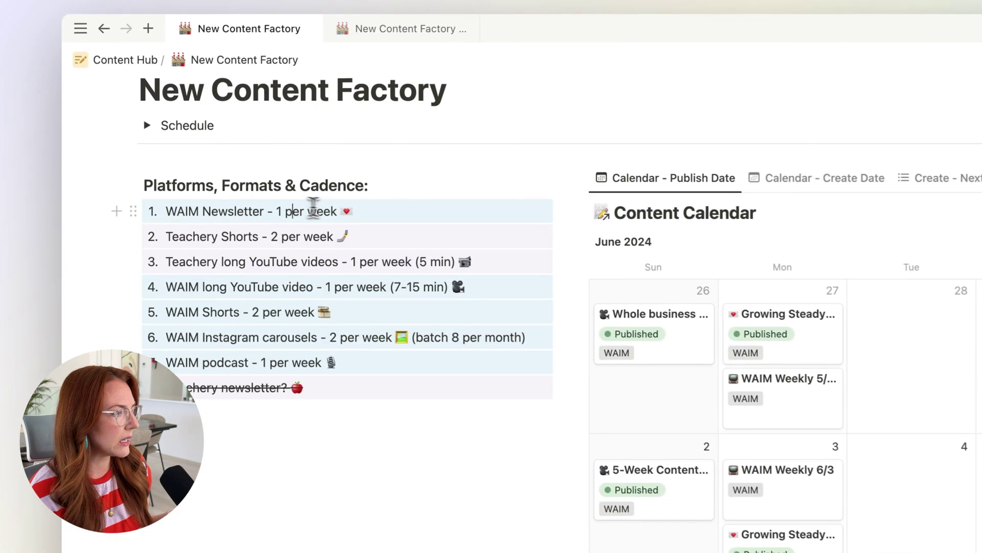
click(368, 242)
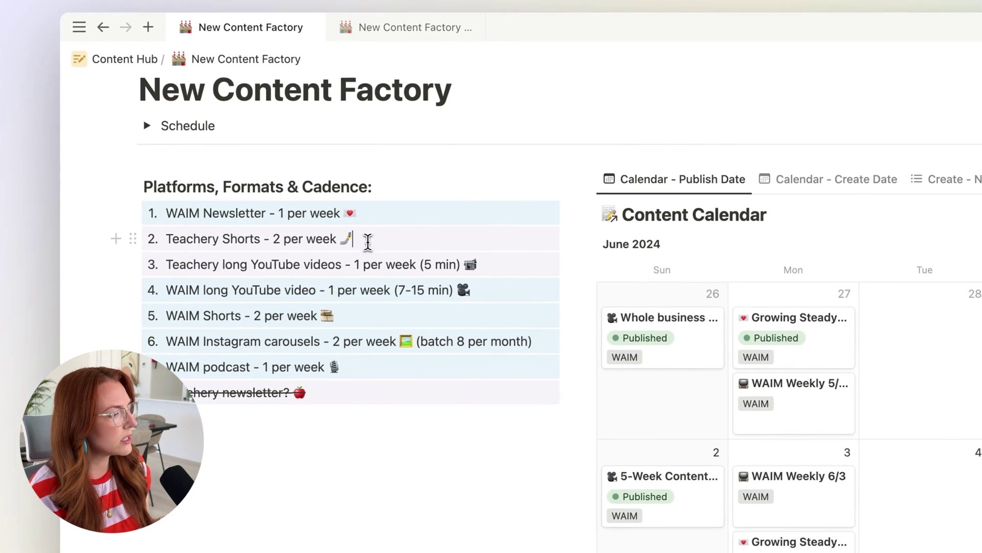
double_click(204, 212)
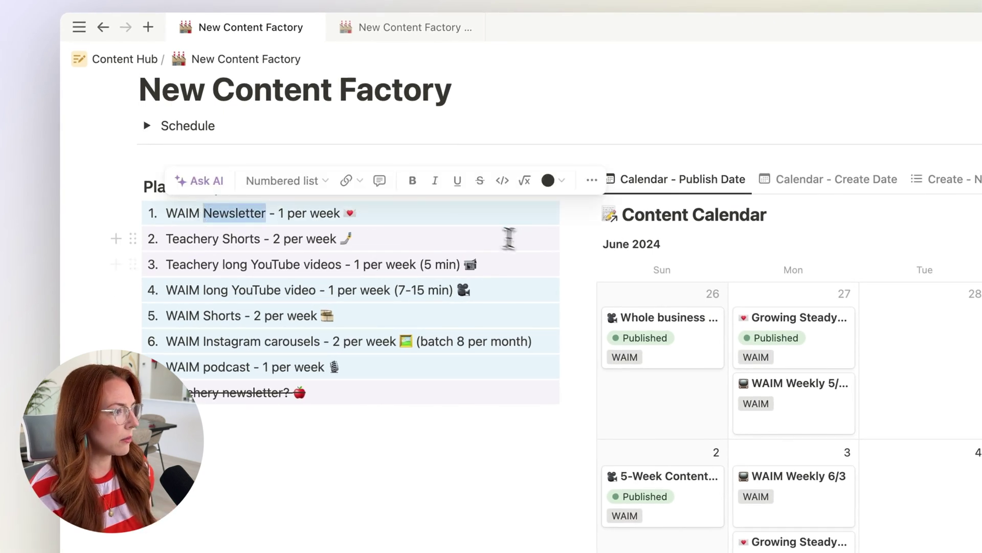
click(465, 234)
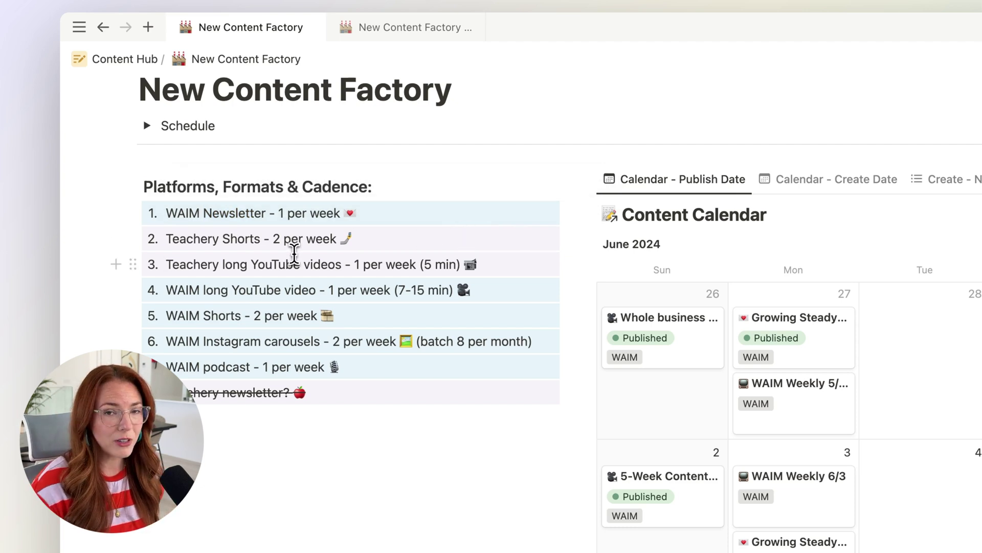
scroll(294, 254, down, 1)
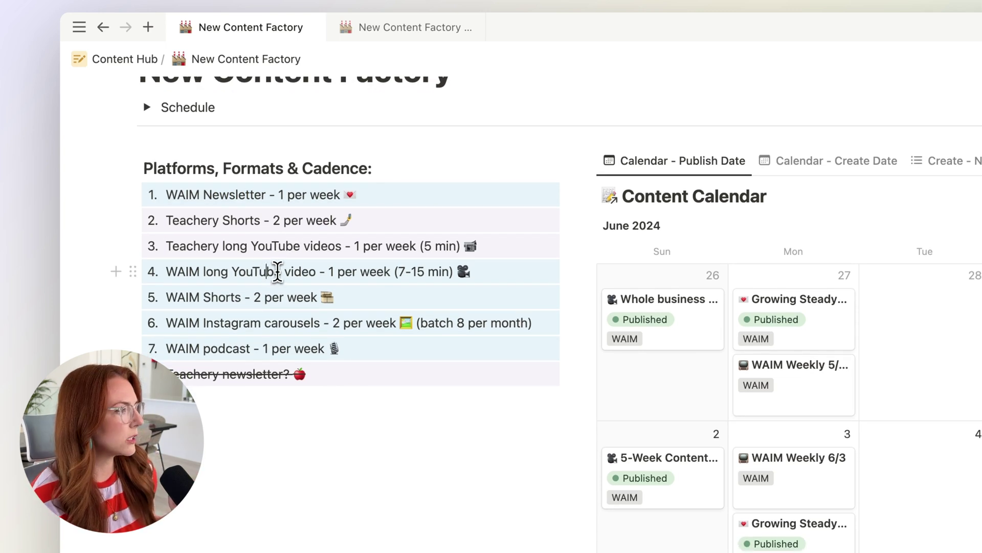
scroll(258, 271, down, 1)
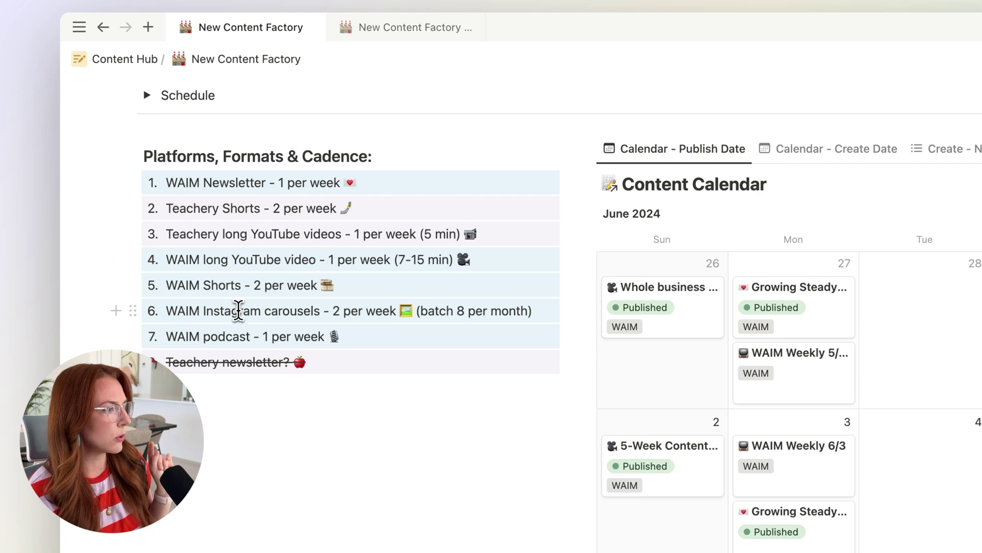
scroll(239, 310, up, 1)
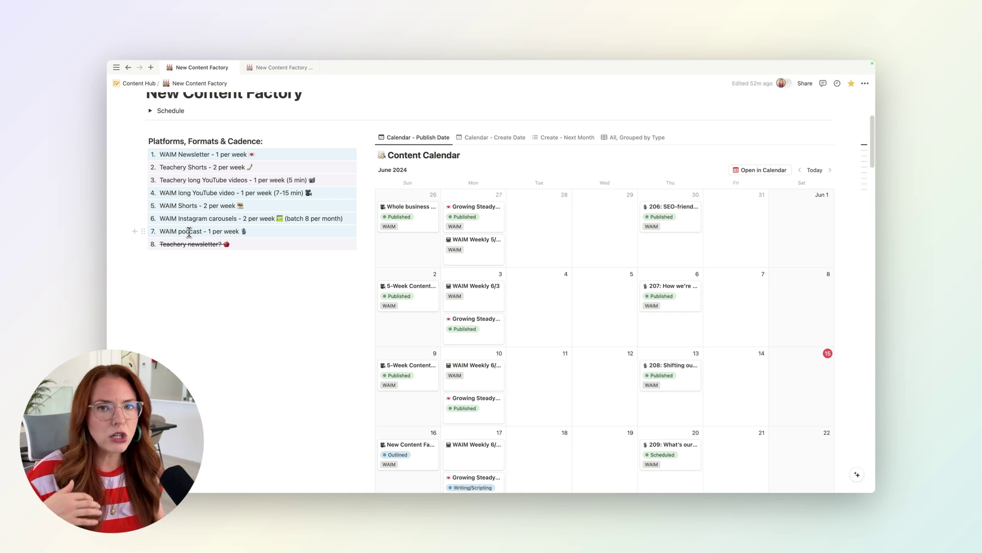
scroll(189, 233, up, 2)
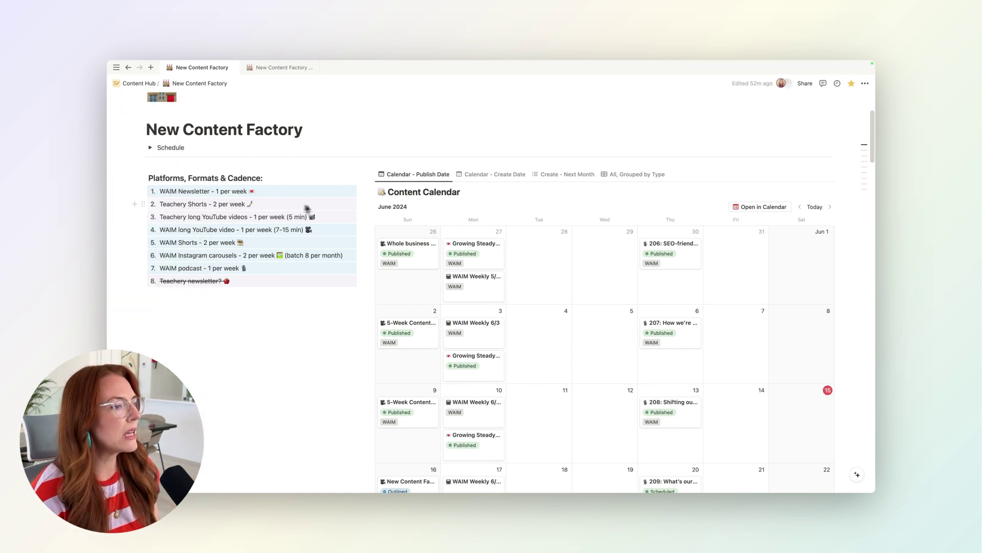
scroll(343, 168, down, 1)
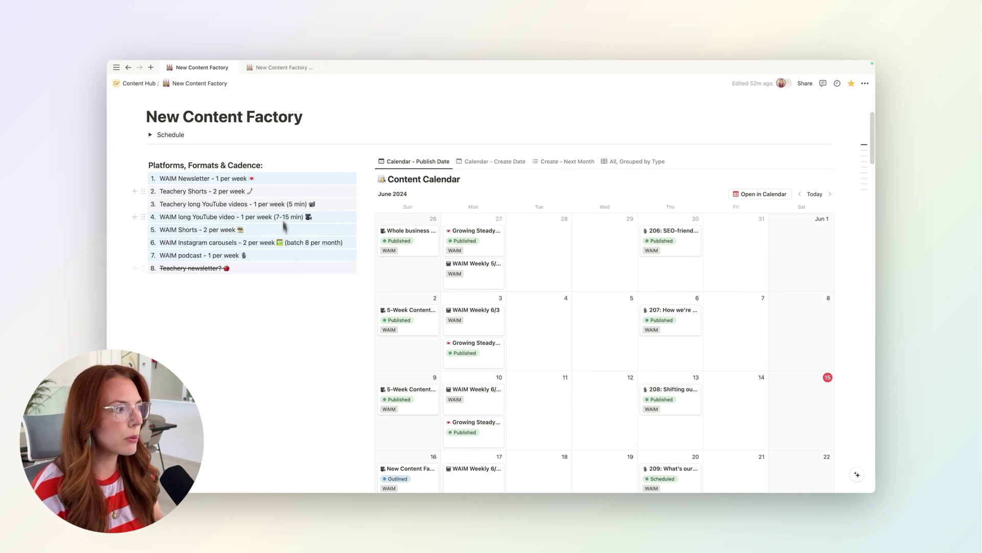
scroll(587, 215, down, 1)
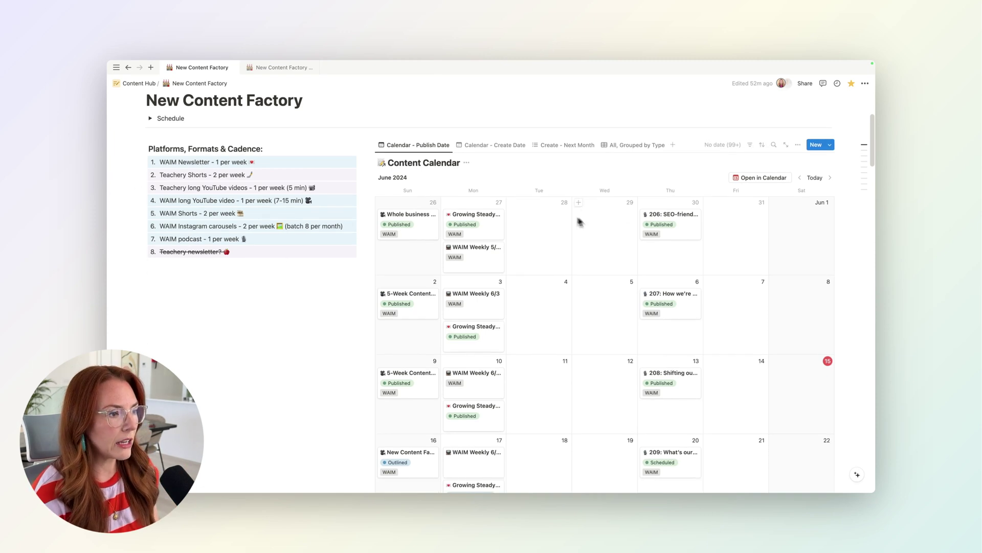
scroll(542, 194, down, 1)
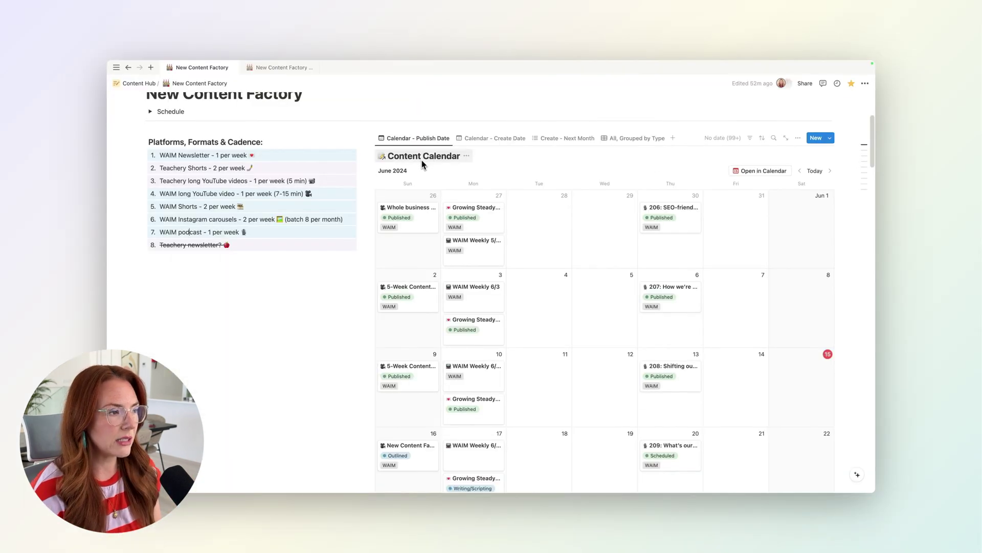
click(830, 138)
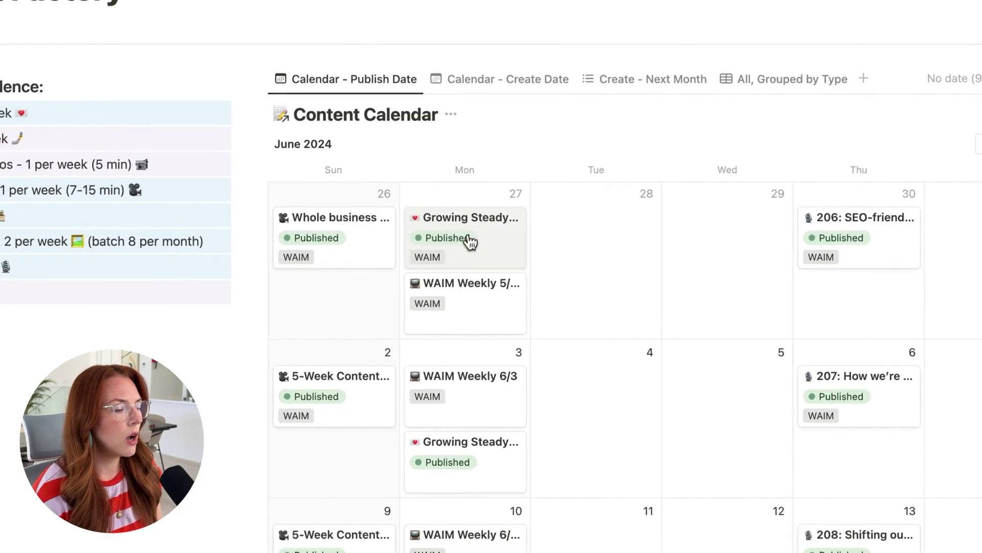
click(123, 376)
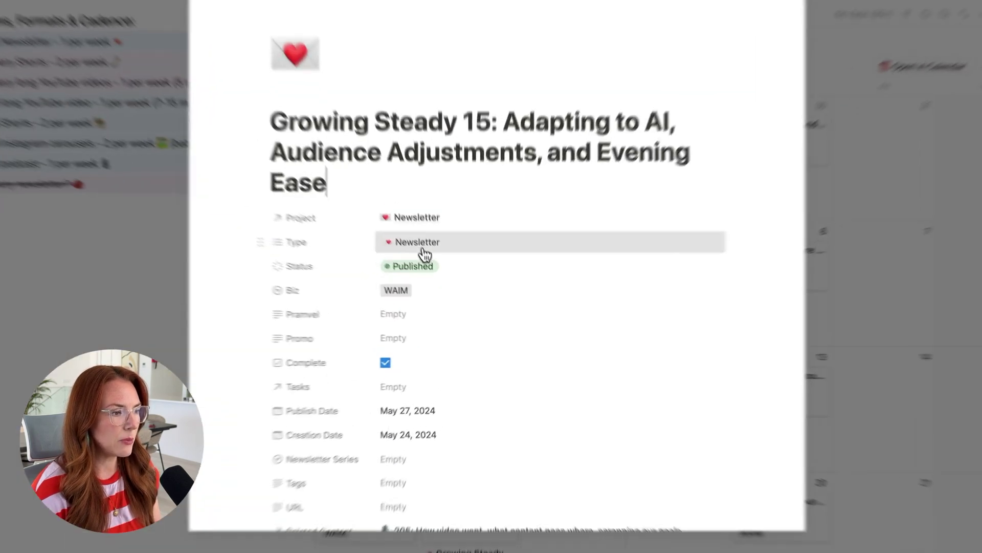
click(441, 283)
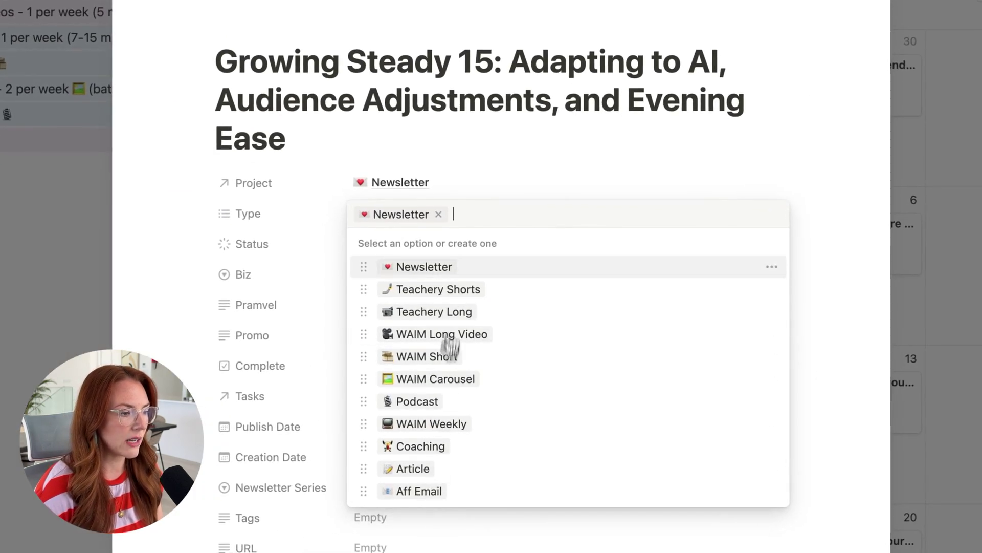
key(Escape)
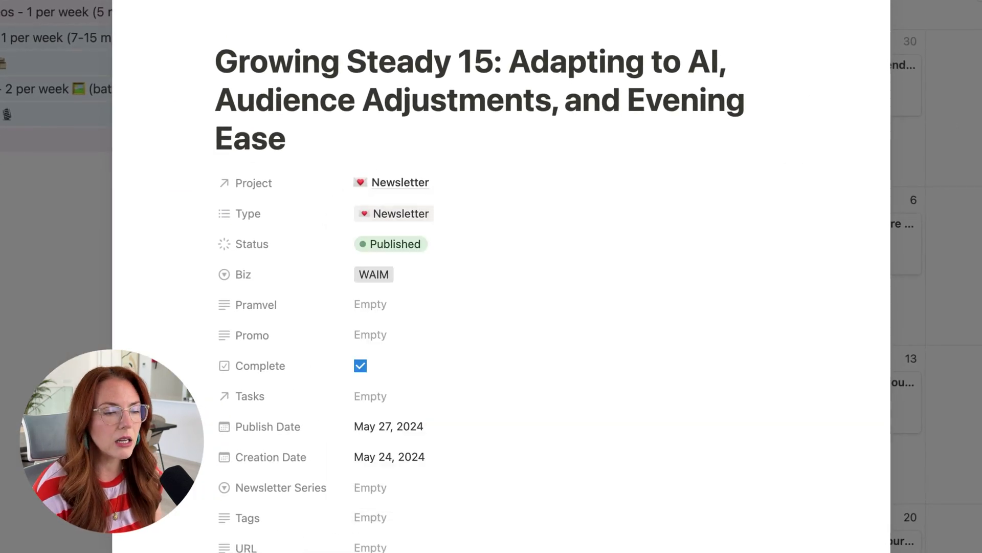
key(Escape)
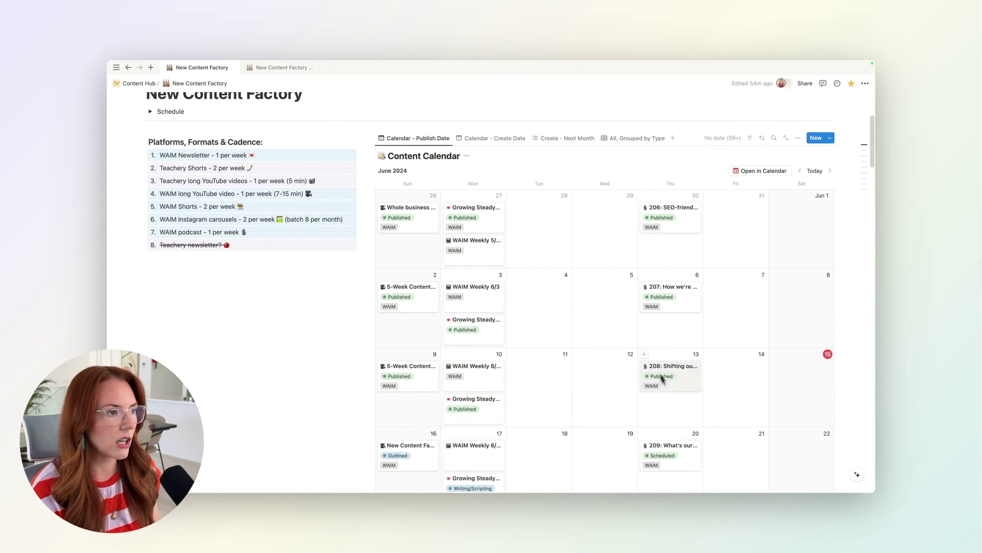
Compare the Create - Next Month list with the Calendar - Create Date view, ending on June 2024
click(506, 139)
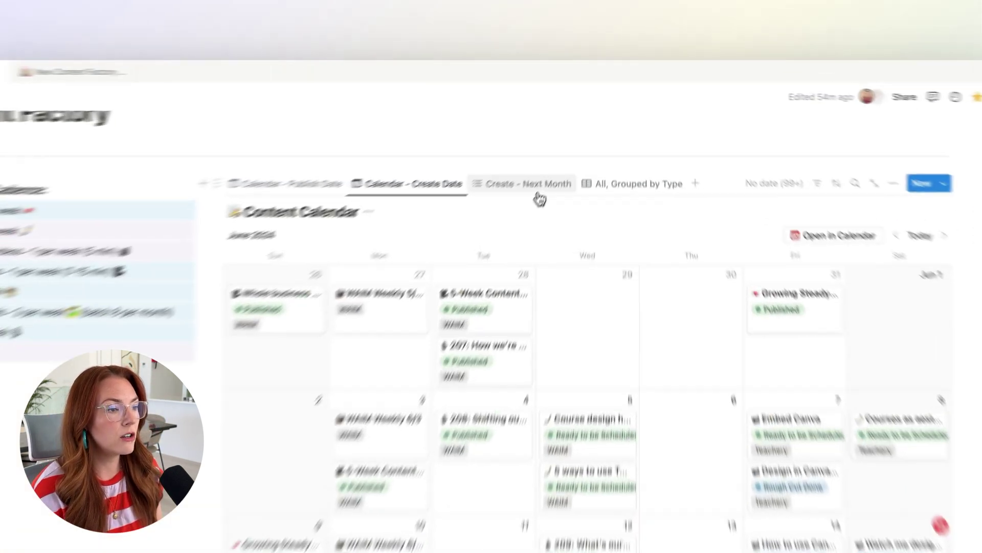
click(565, 138)
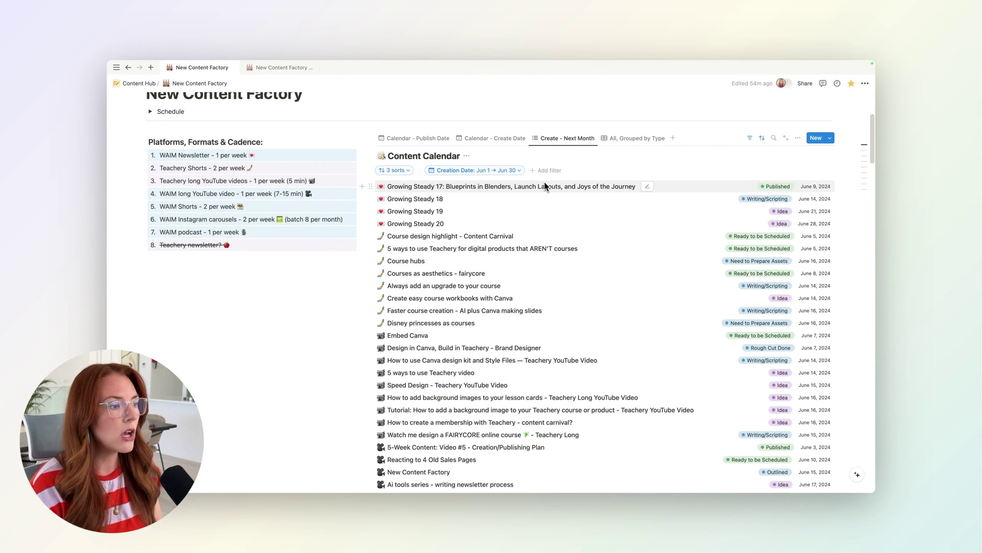
scroll(545, 182, down, 2)
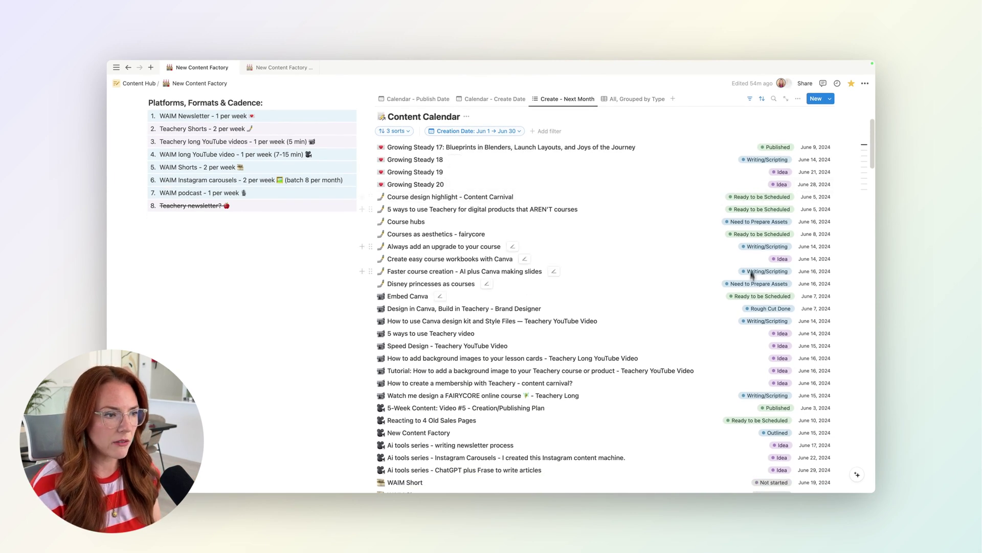
scroll(543, 189, down, 10)
scroll(543, 190, down, 3)
scroll(543, 189, up, 15)
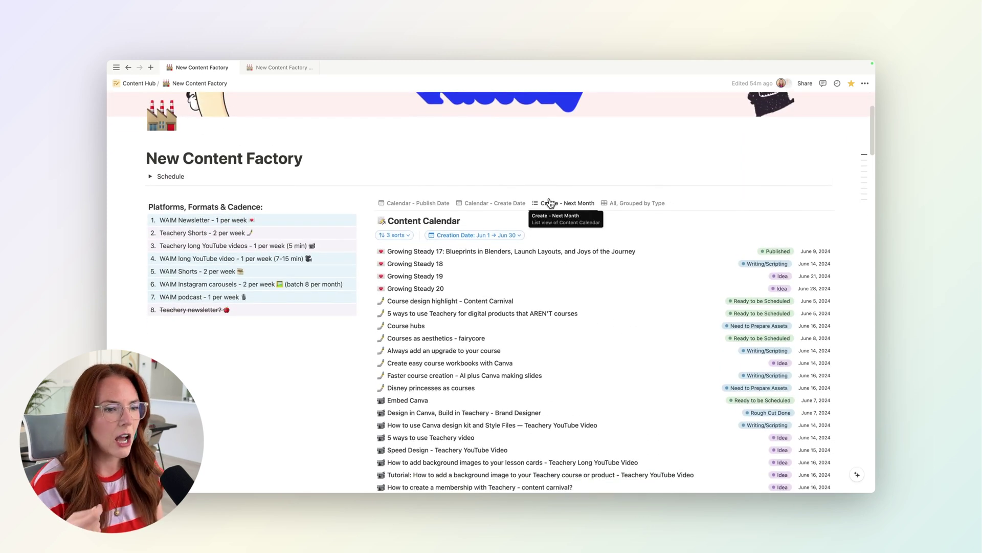
click(509, 205)
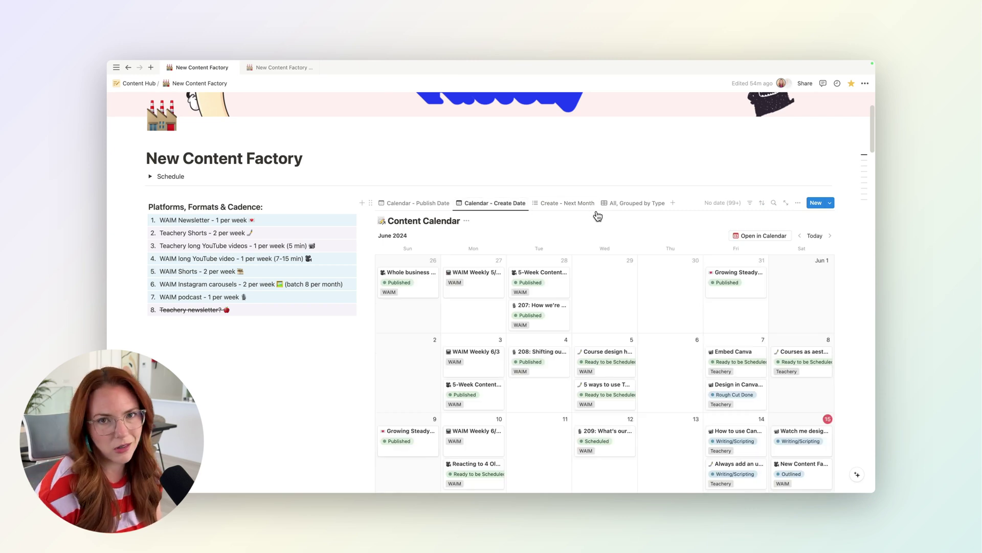
Scroll below the calendar to the collapsed sections from WAIM Newsletter to WAIM Podcast
scroll(410, 204, down, 5)
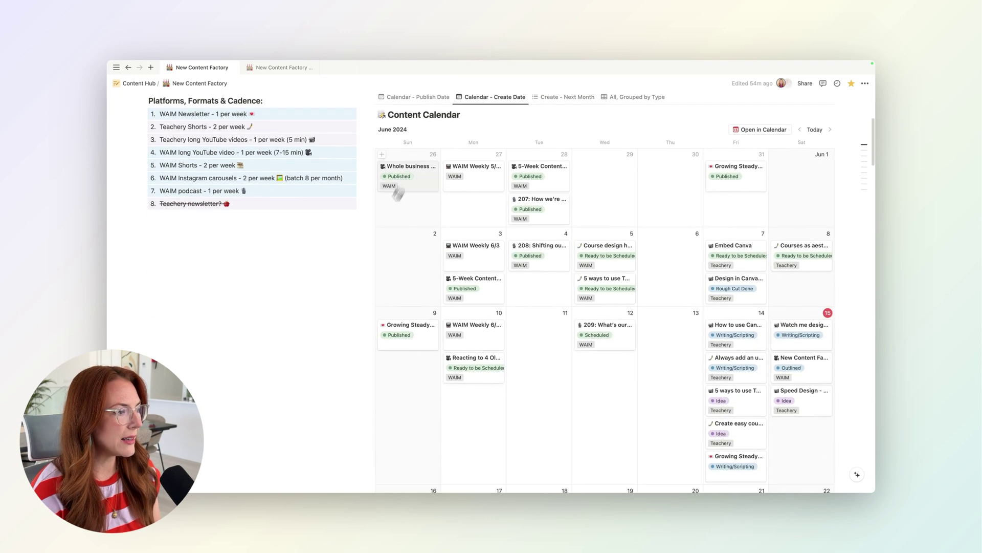
scroll(327, 309, down, 10)
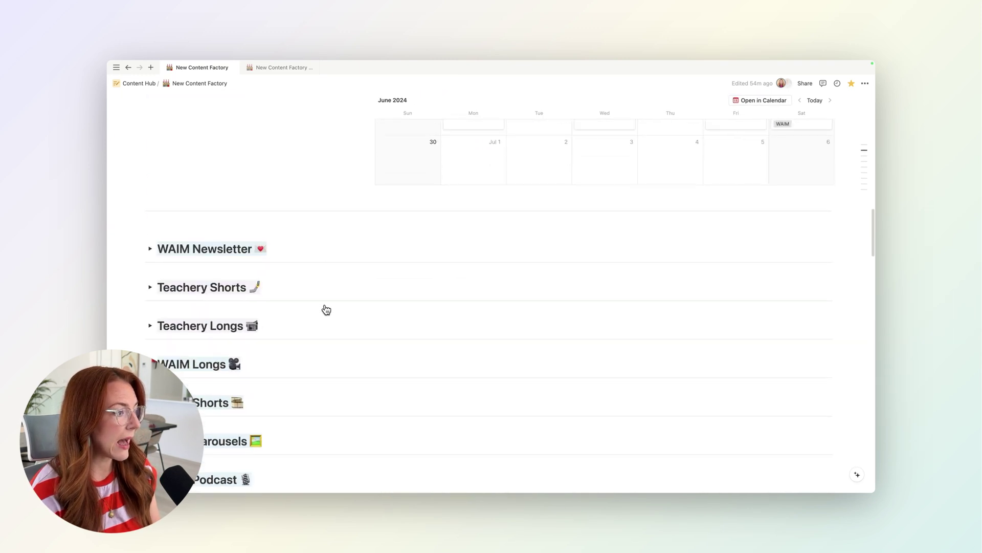
scroll(280, 277, down, 4)
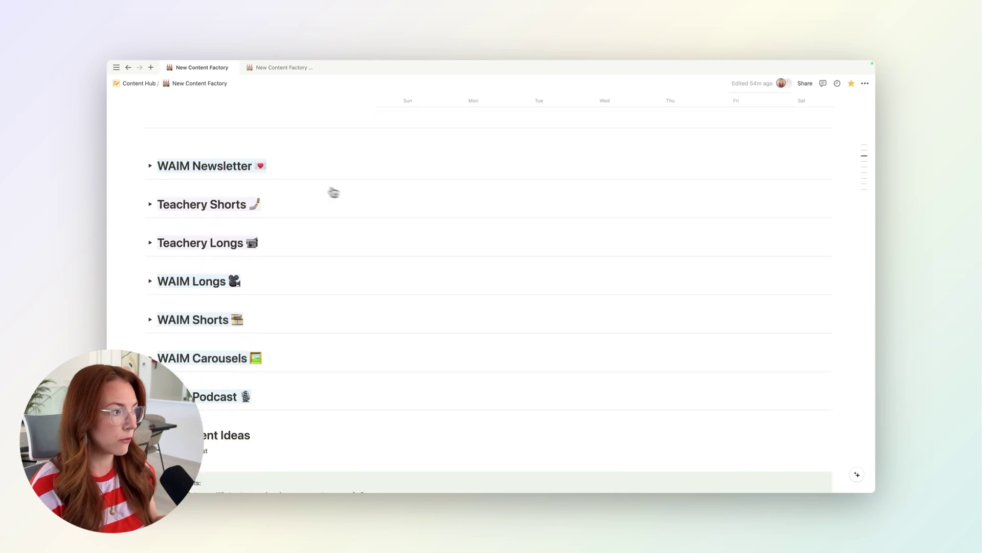
scroll(253, 177, down, 1)
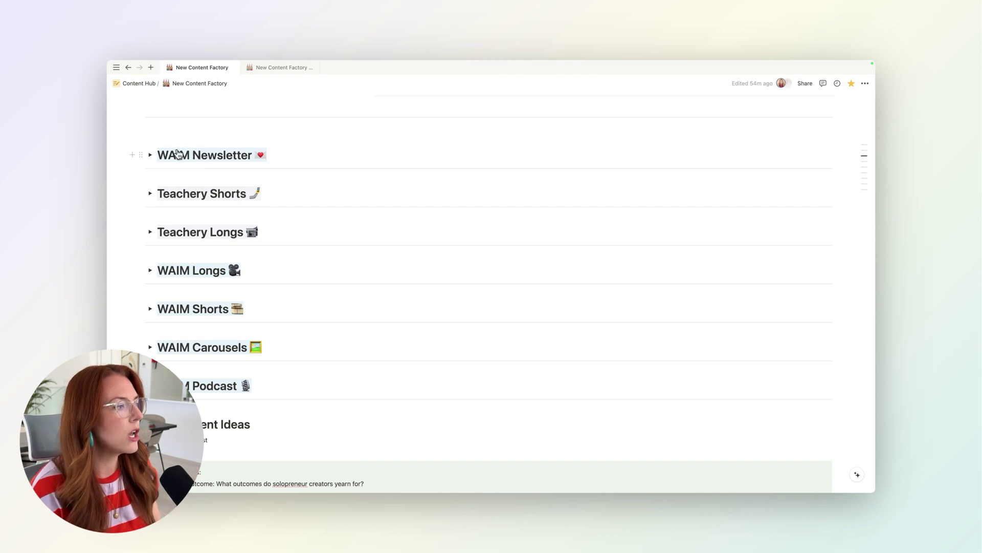
Toggle WAIM Newsletter open, closed and open again to show Growing Steady 18–20 and its panels
click(150, 155)
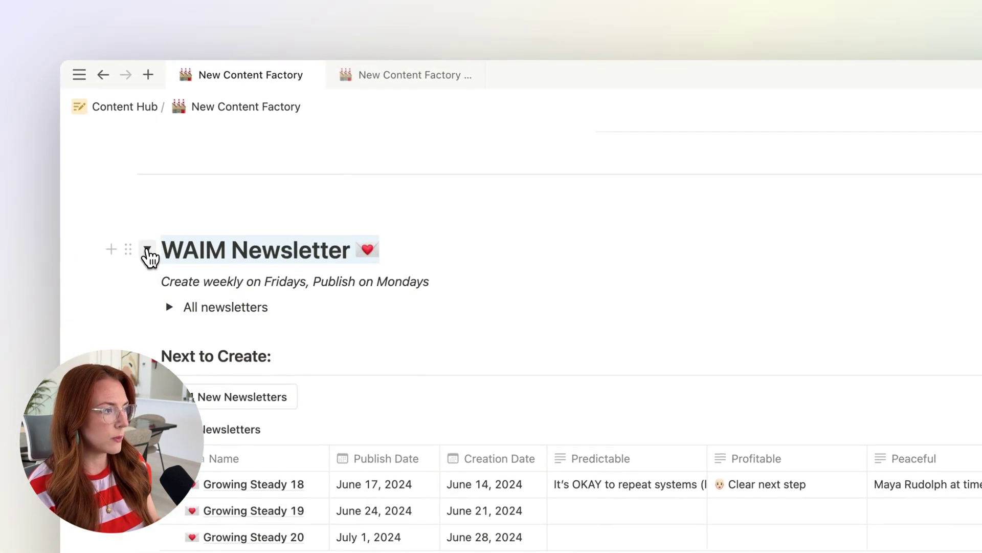
click(147, 250)
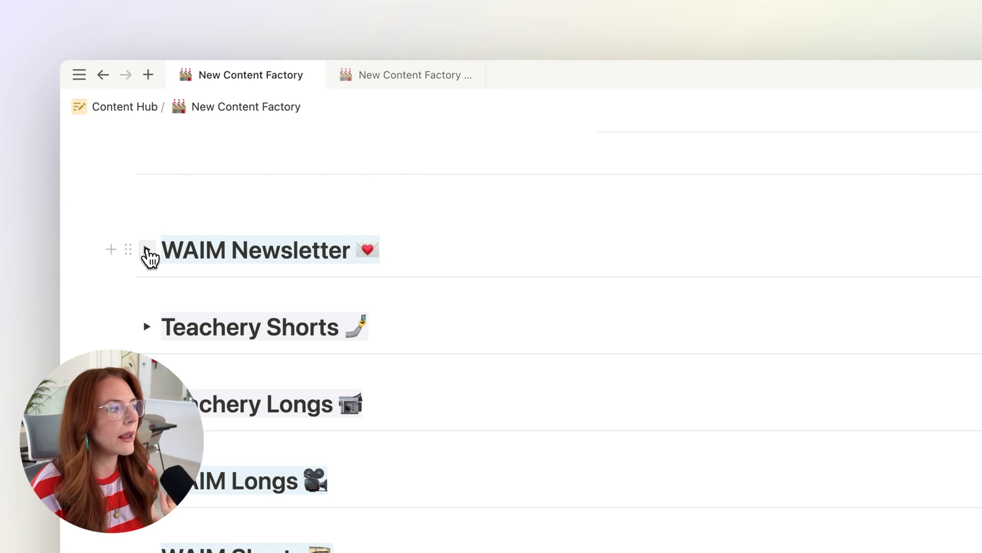
click(148, 250)
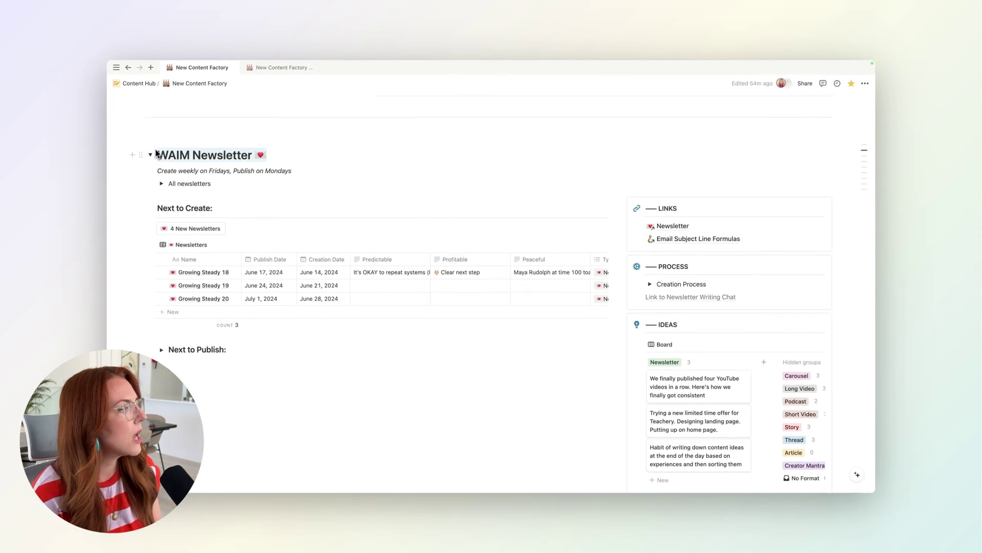
scroll(320, 182, down, 3)
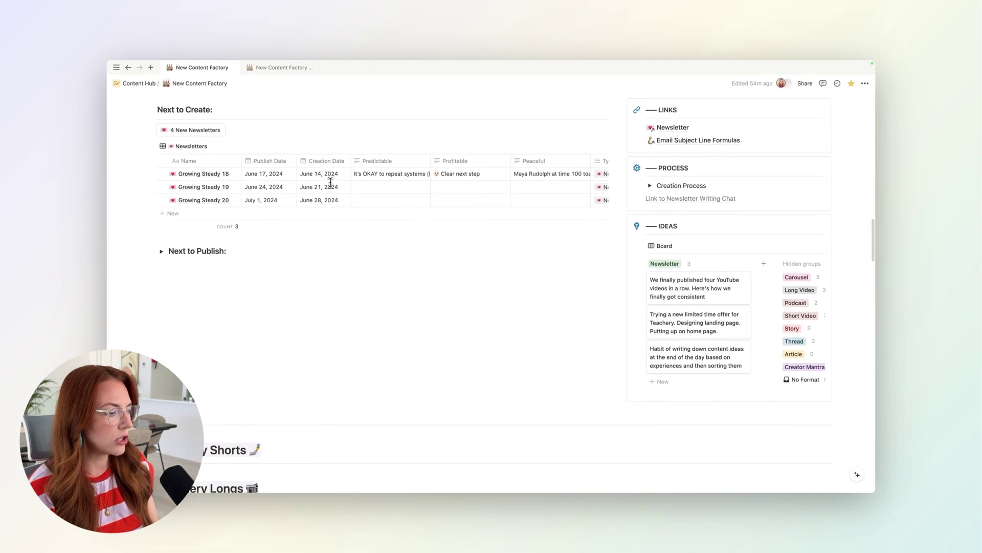
scroll(330, 183, up, 4)
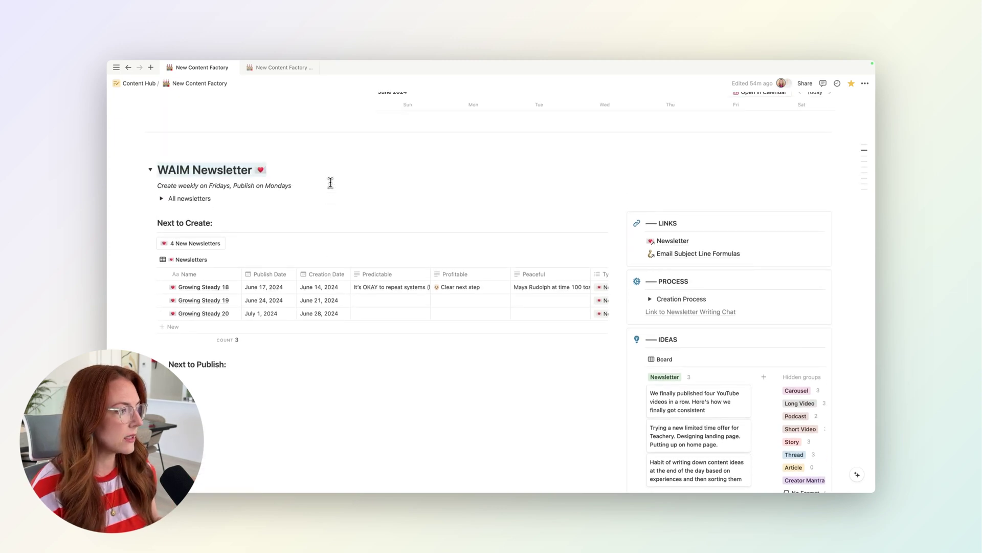
scroll(331, 183, down, 1)
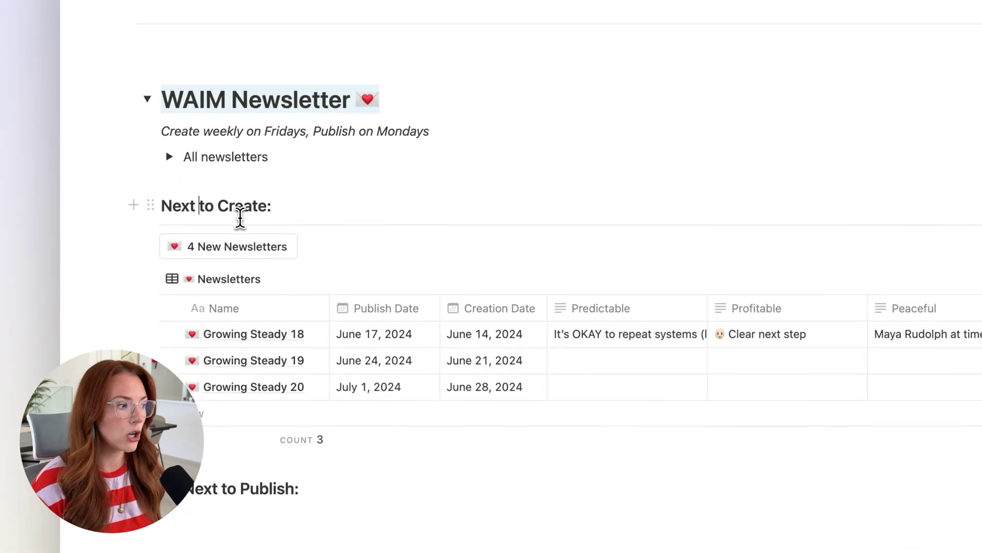
scroll(307, 240, down, 2)
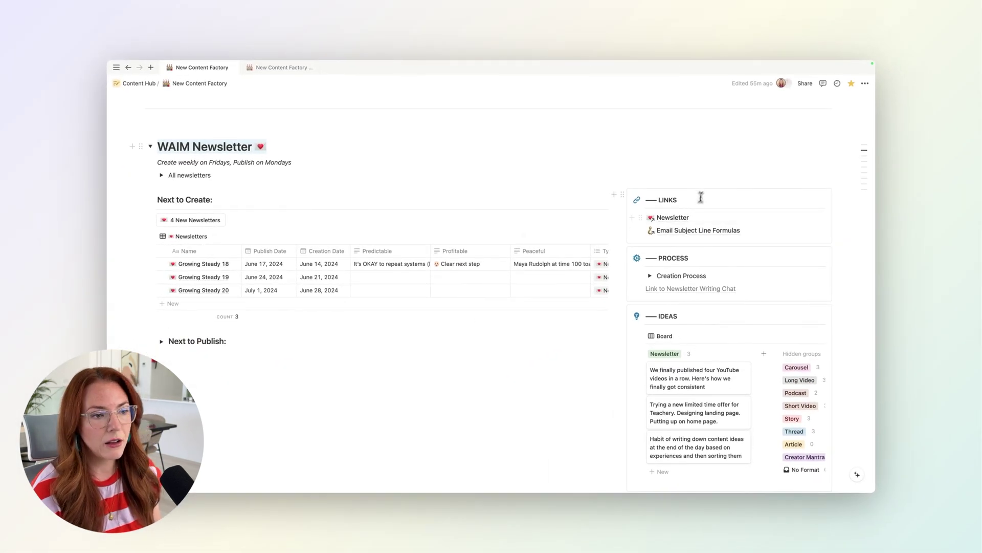
Open Email Subject Line Formulas in its own tab, skim it, and return to New Content Factory
scroll(705, 187, down, 1)
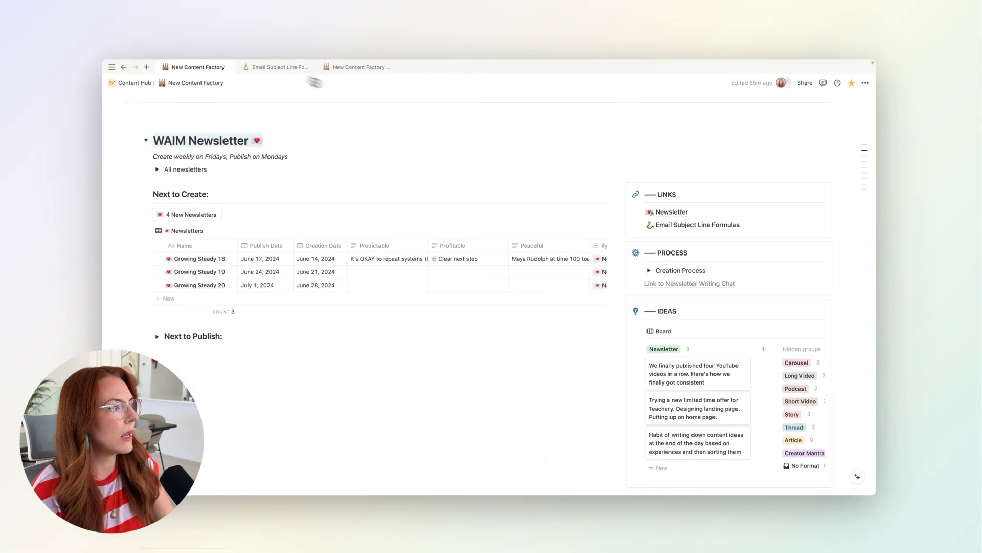
click(283, 67)
scroll(425, 284, down, 10)
scroll(425, 284, up, 4)
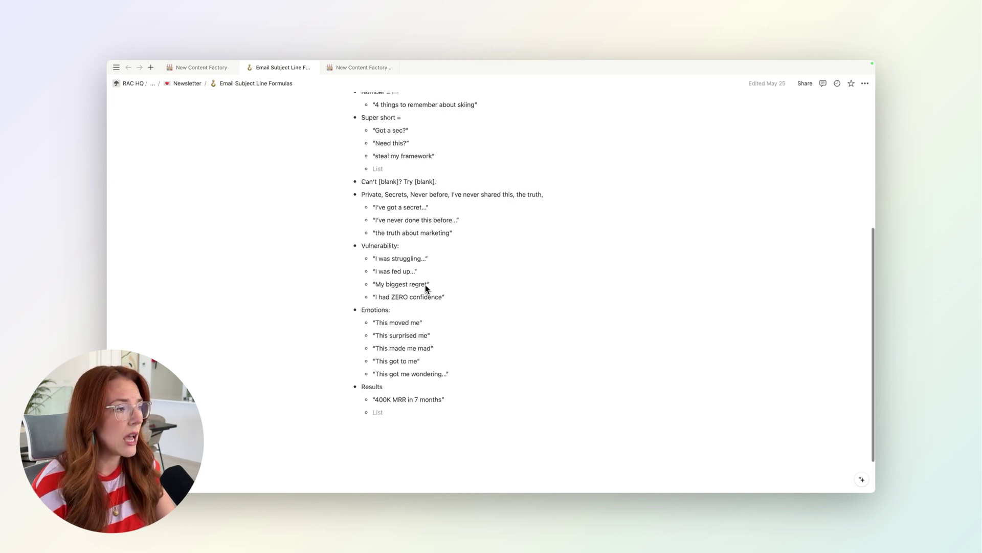
click(198, 69)
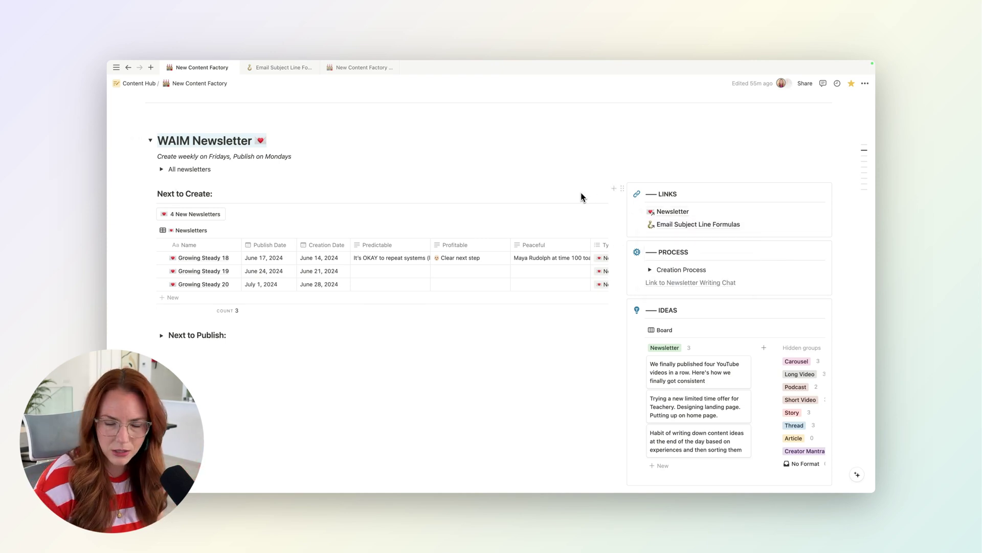
Open the linked Newsletter project page from LINKS, skim it, and return to New Content Factory
scroll(582, 197, down, 1)
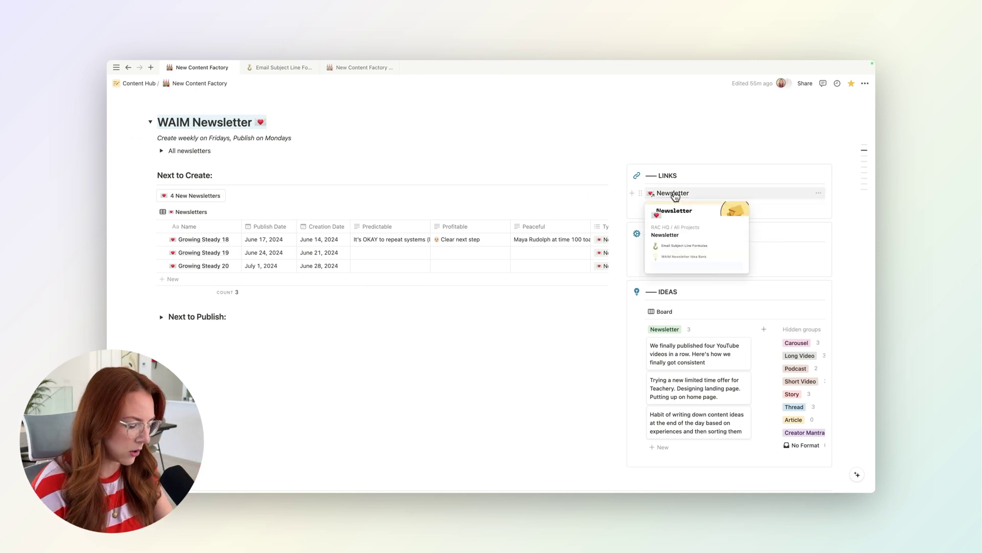
super+click(660, 194)
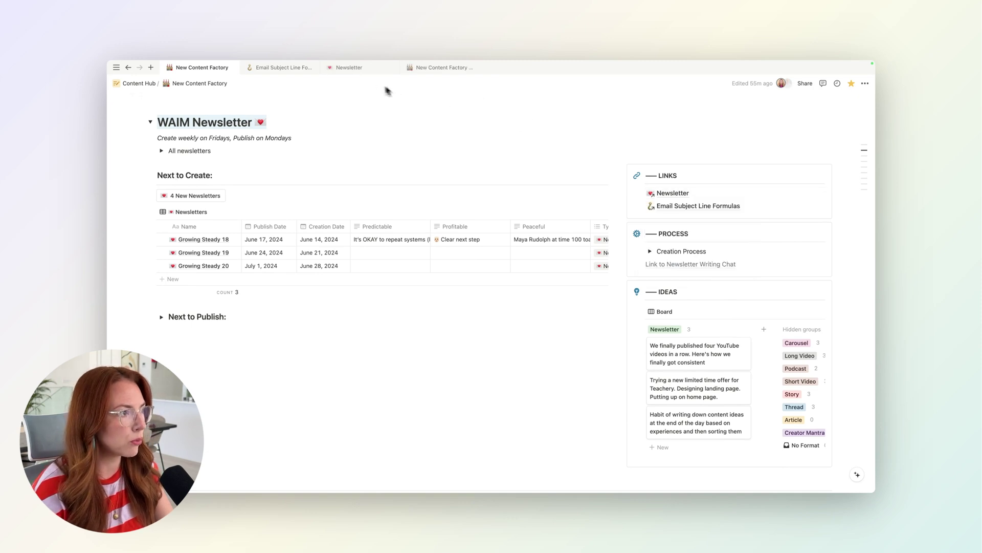
scroll(379, 190, down, 5)
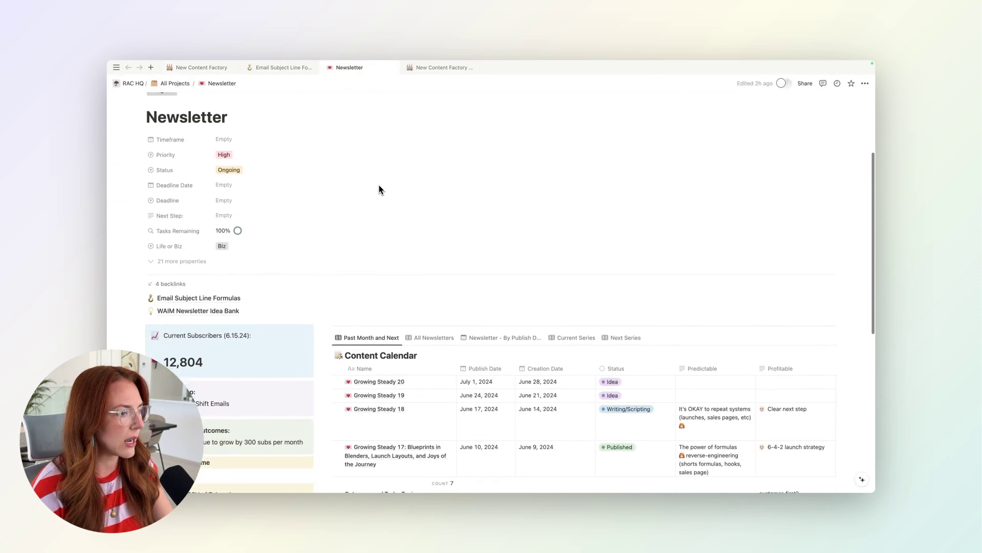
scroll(379, 191, up, 10)
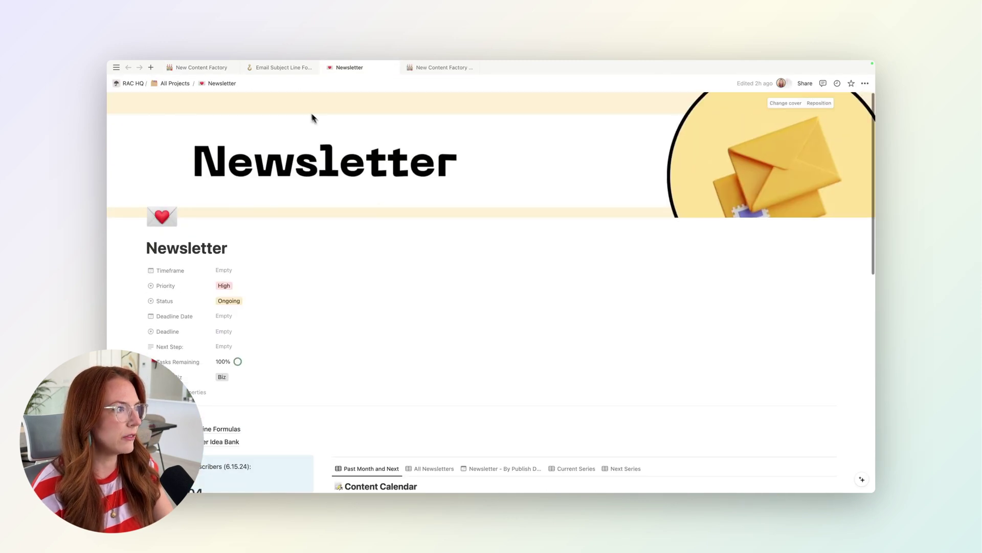
click(202, 69)
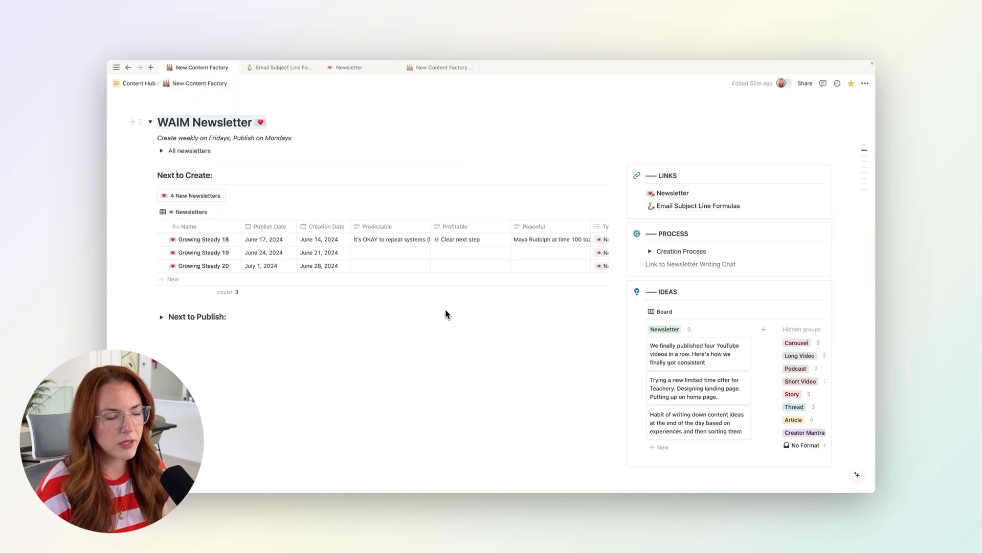
scroll(468, 319, down, 1)
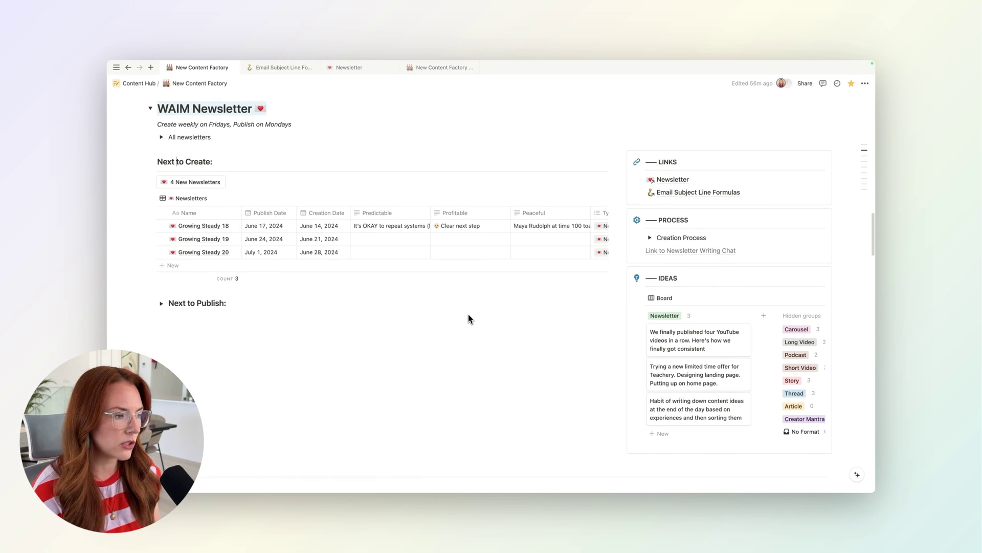
scroll(468, 319, down, 2)
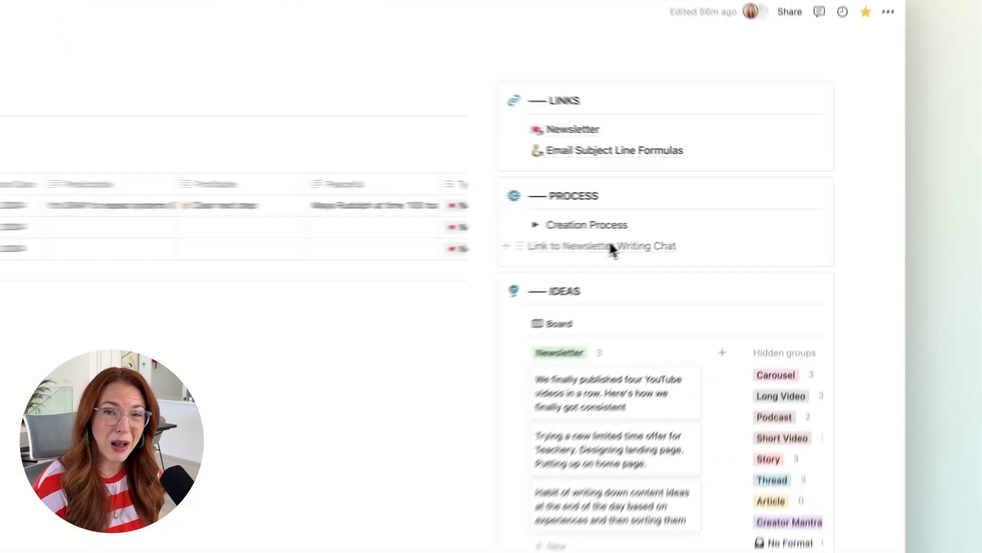
mouse_move(693, 226)
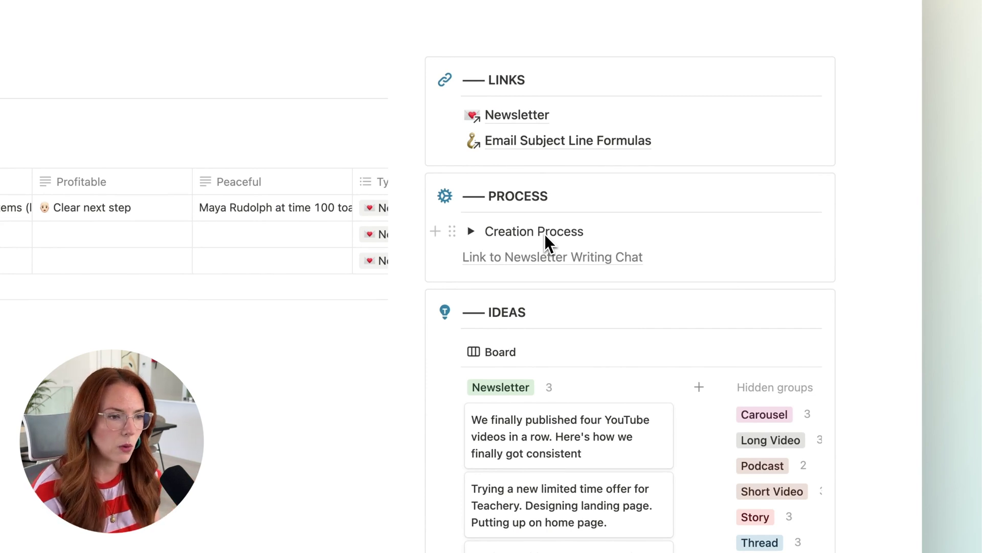
scroll(545, 234, down, 1)
click(470, 200)
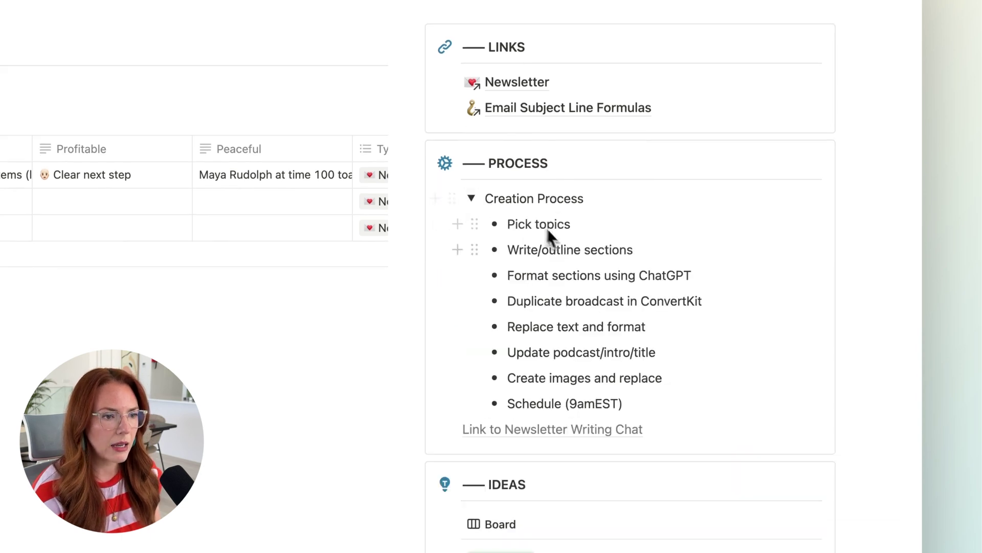
click(471, 200)
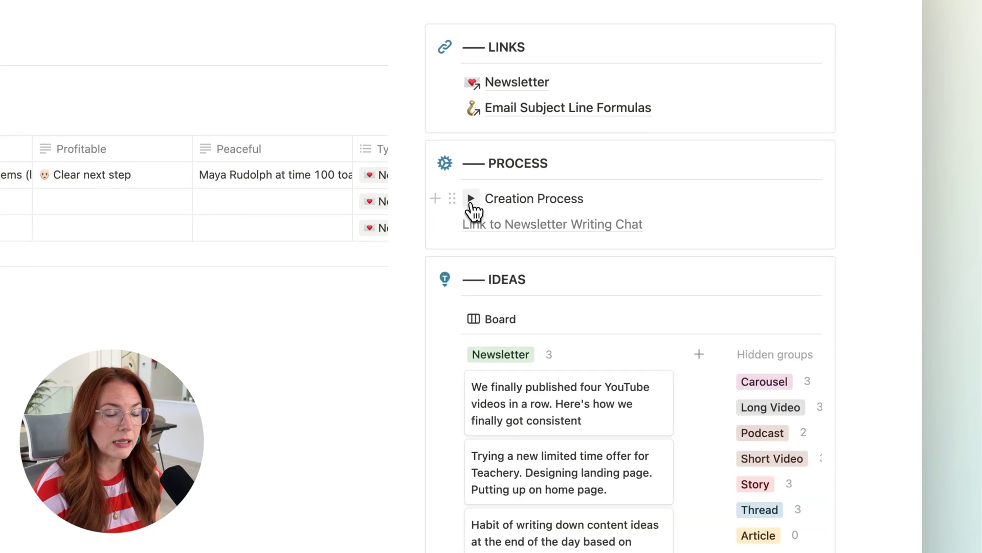
scroll(562, 194, down, 1)
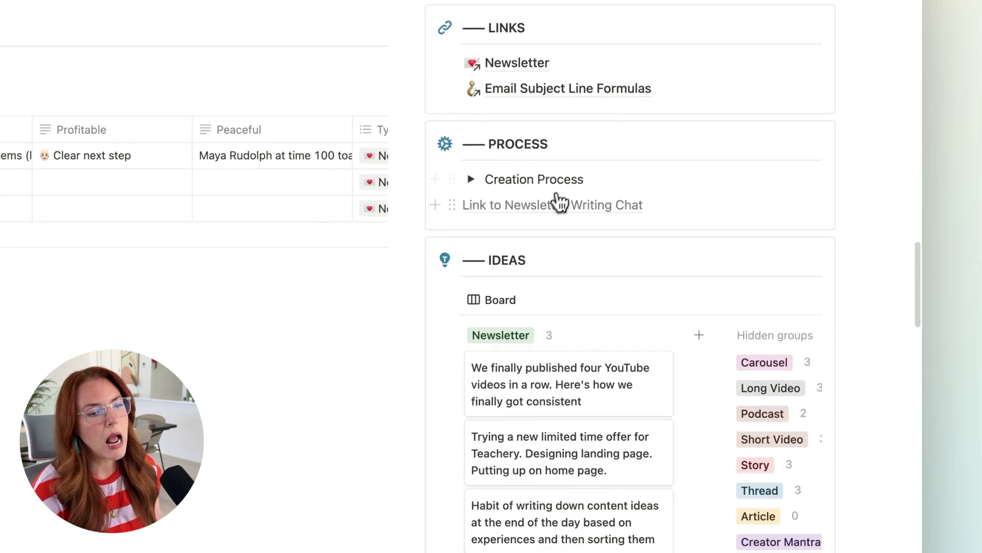
scroll(568, 205, down, 4)
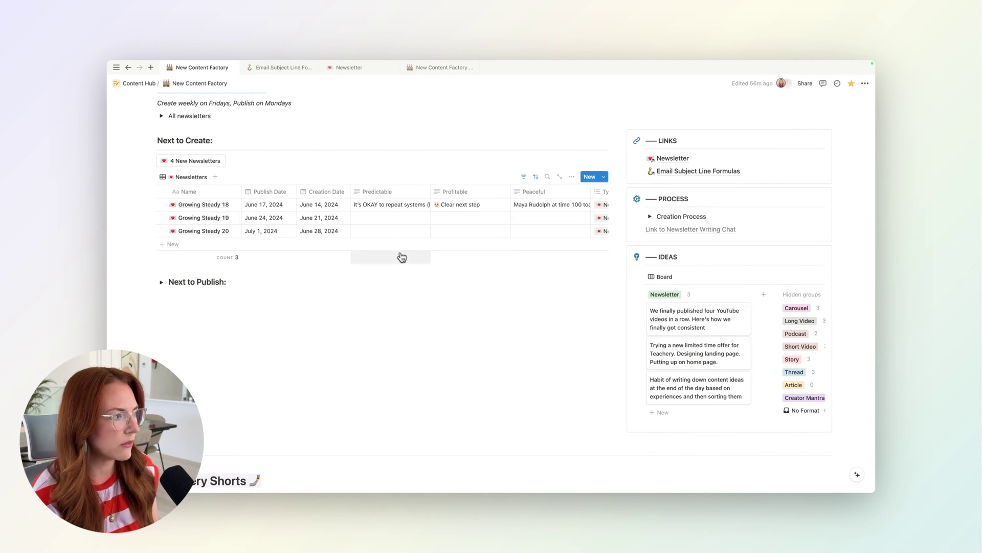
scroll(264, 185, down, 1)
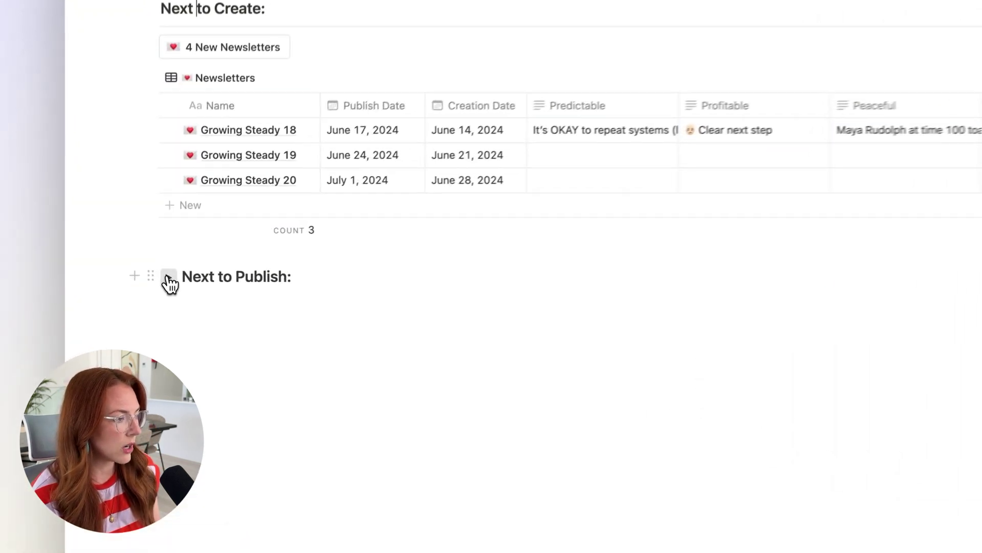
click(169, 279)
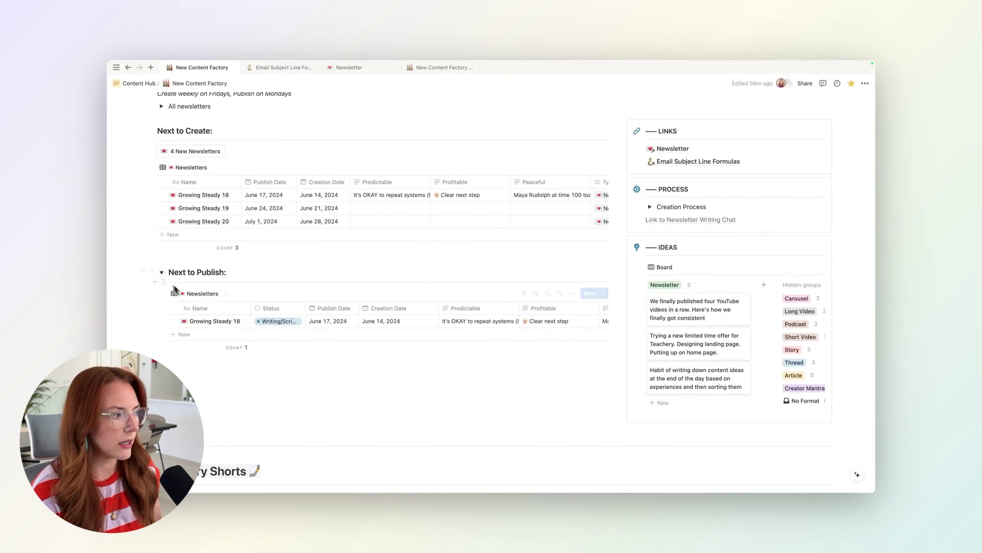
click(163, 273)
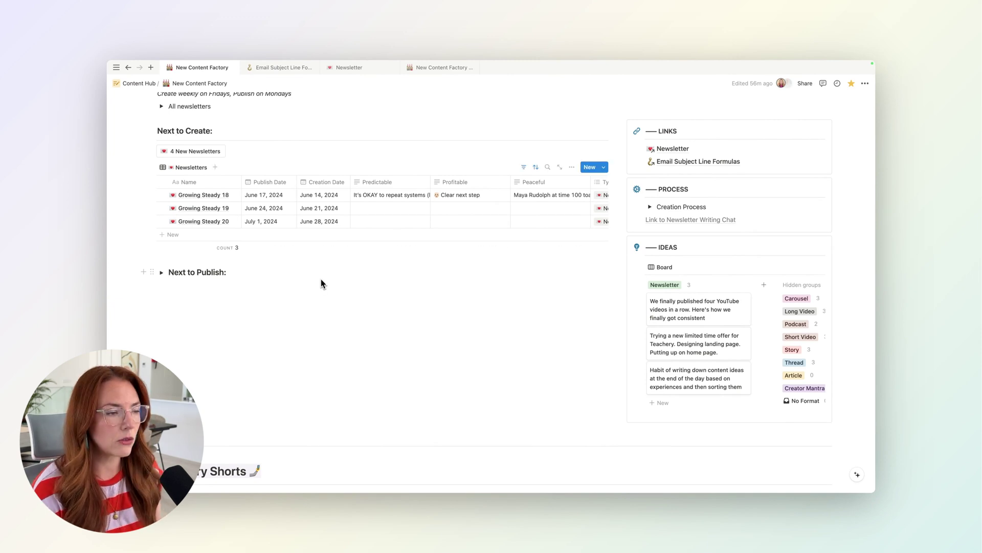
scroll(322, 282, up, 1)
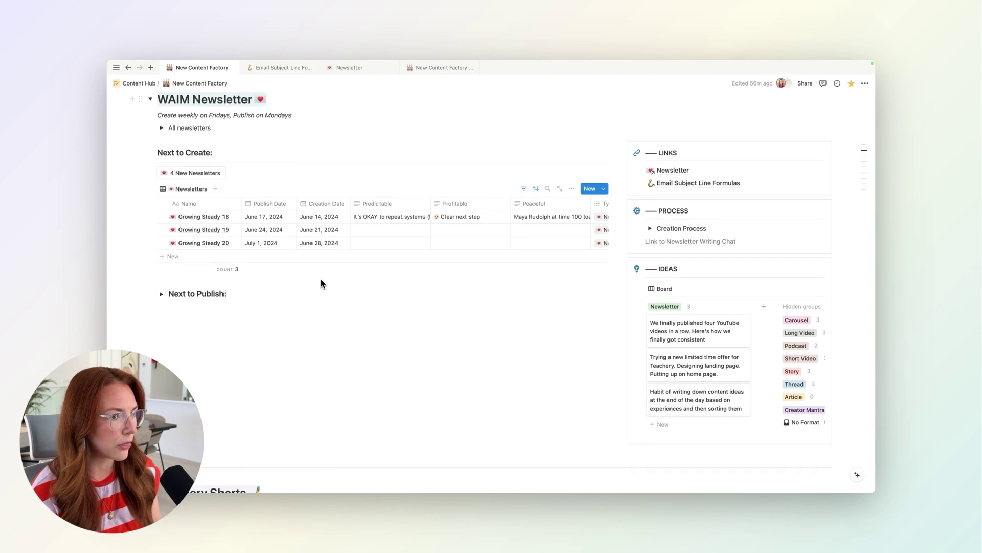
Swap WAIM Newsletter for Teachery Shorts, hide its Next to Publish table, and highlight its description
click(149, 99)
click(150, 148)
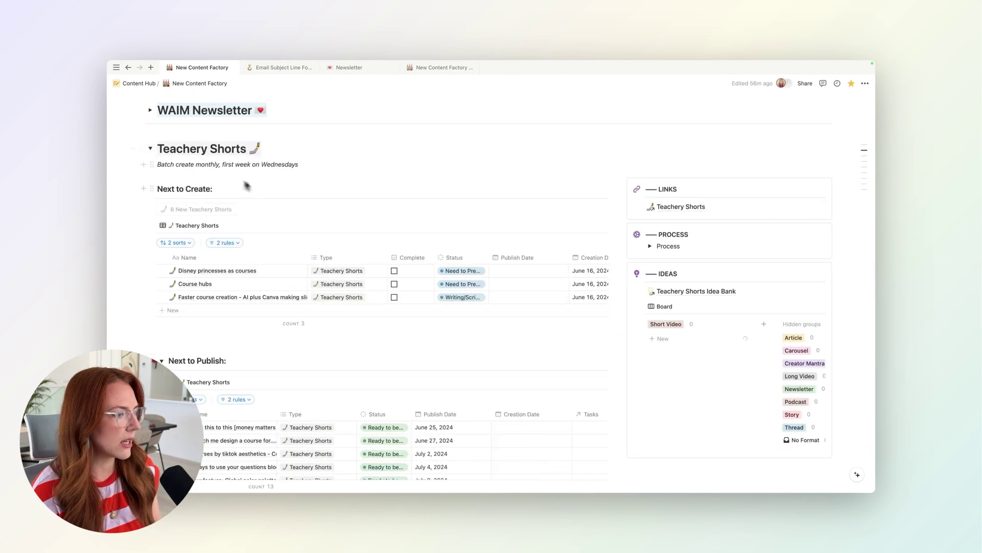
scroll(275, 201, down, 5)
scroll(285, 280, up, 2)
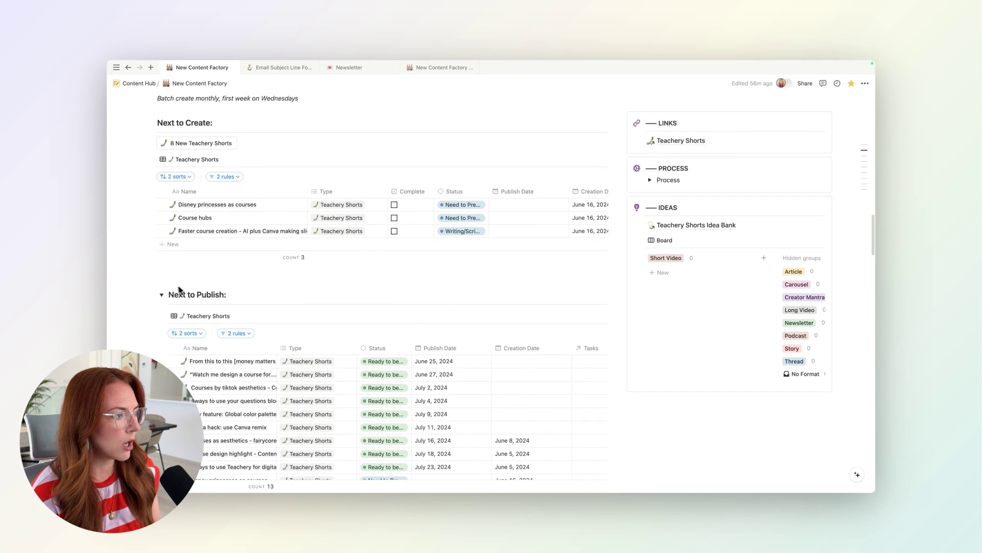
click(162, 295)
scroll(247, 259, up, 2)
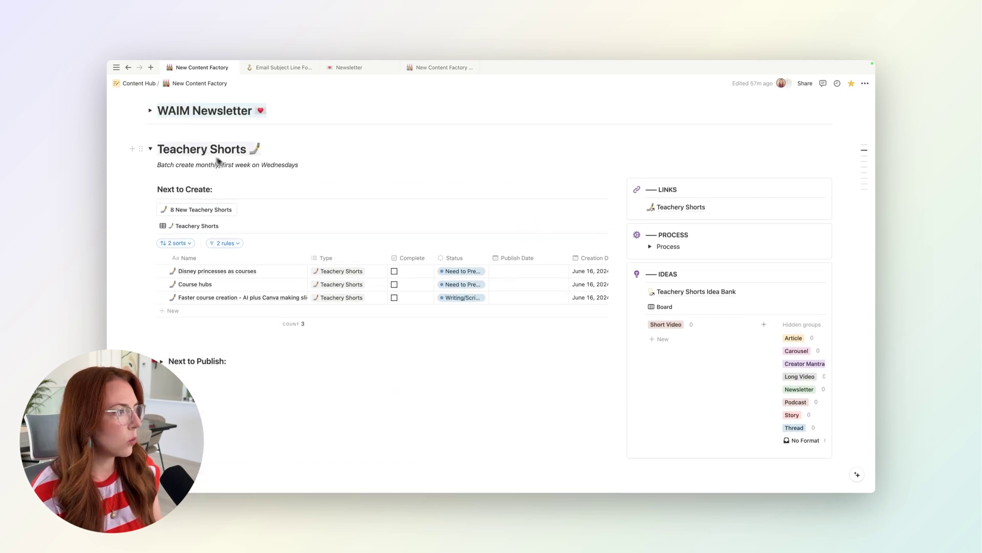
triple_click(184, 166)
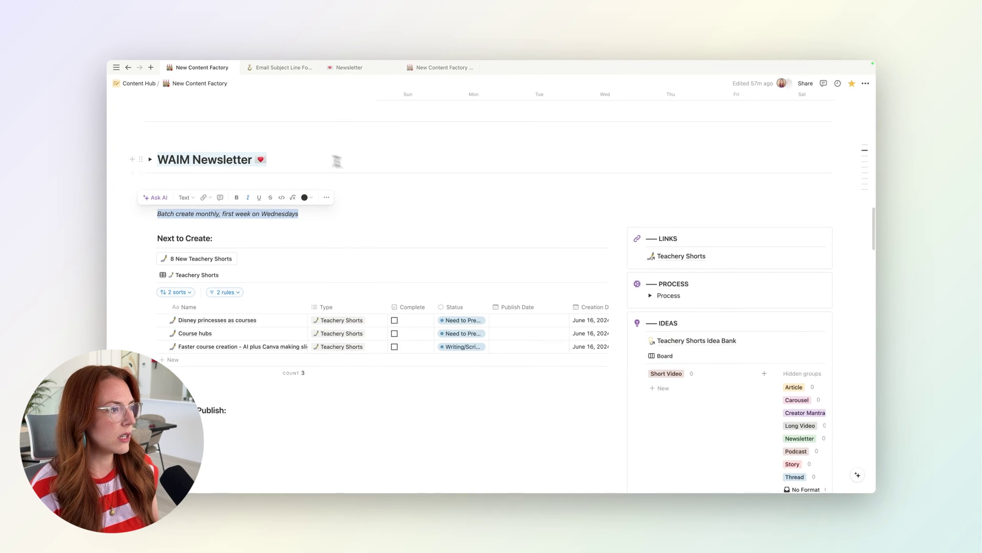
click(302, 158)
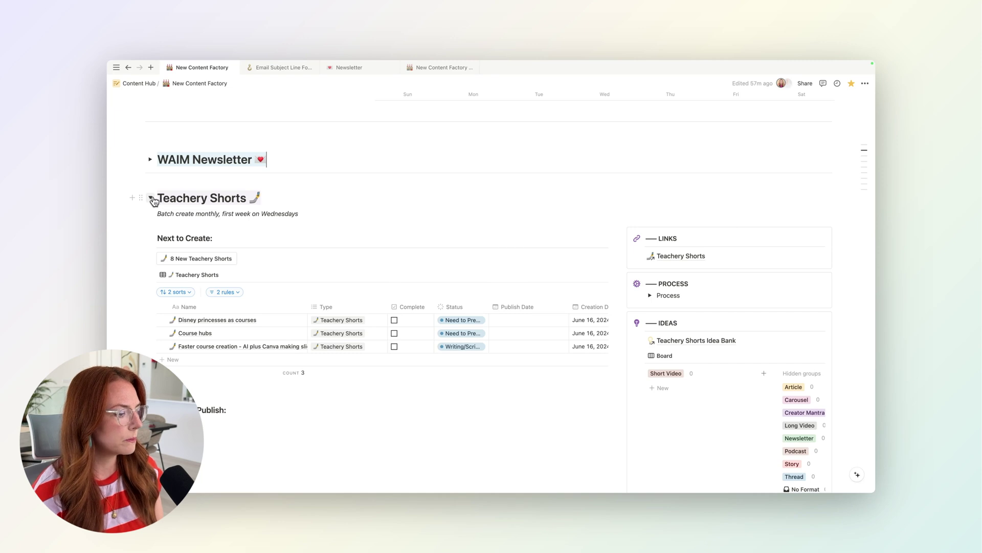
Collapse Teachery Shorts and switch to the New Content Factory - New Empty Month Example tab
click(151, 198)
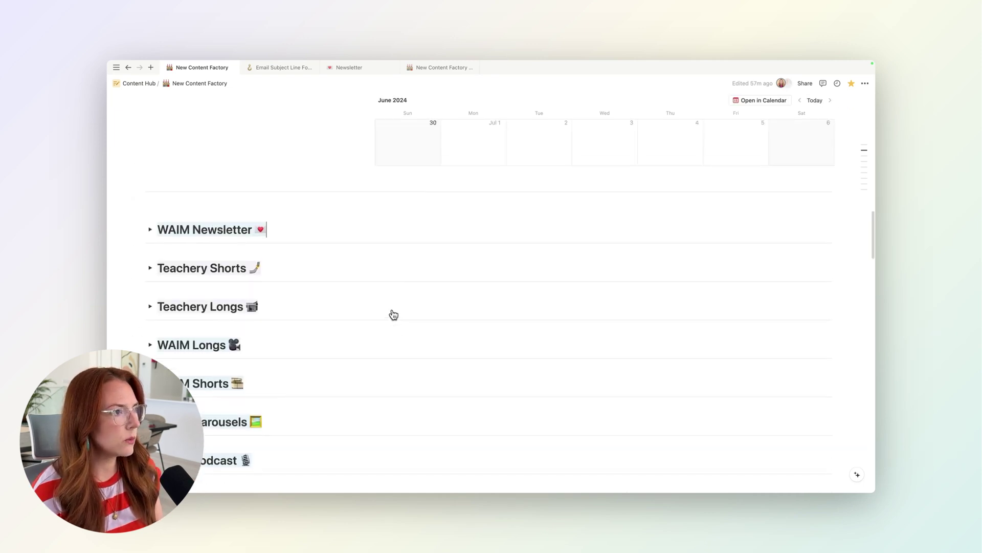
click(435, 70)
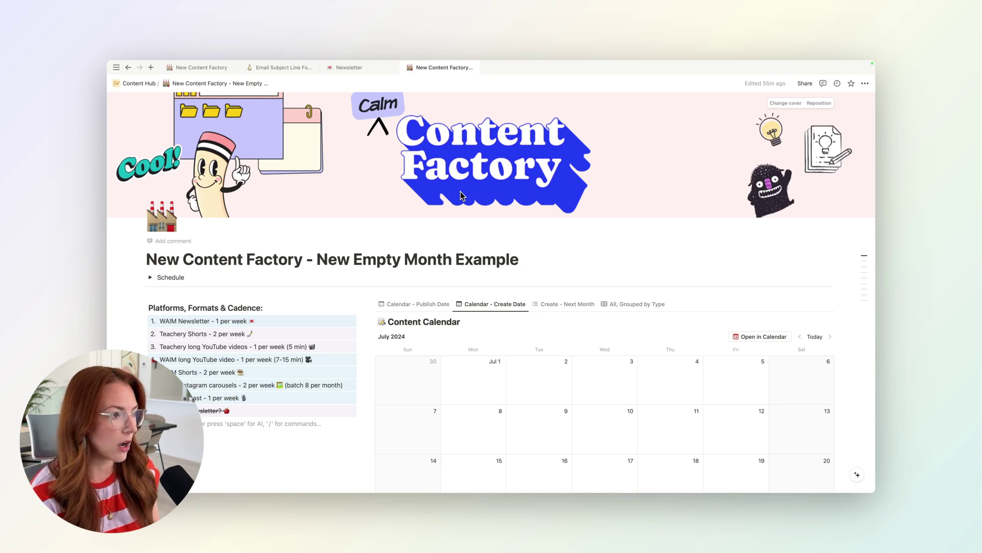
scroll(487, 230, down, 1)
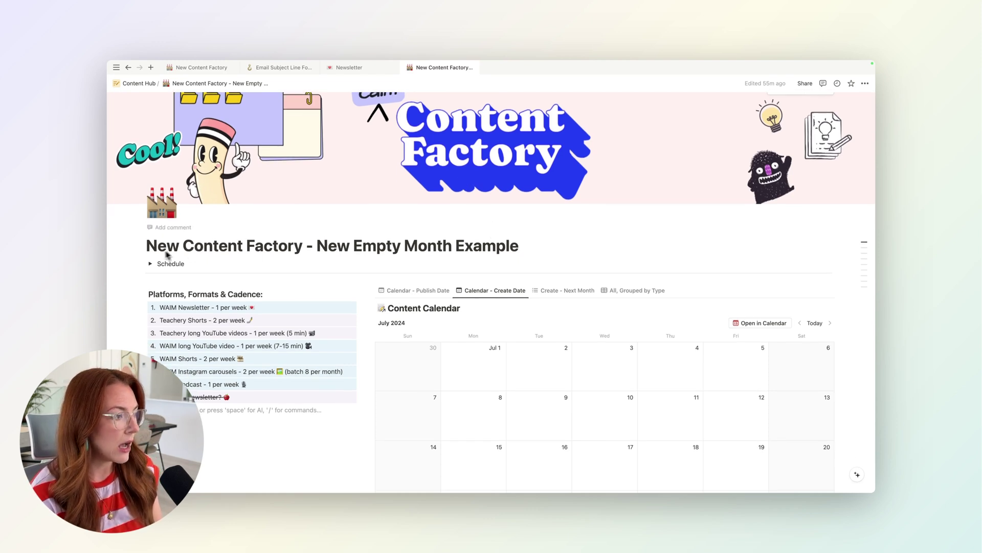
scroll(506, 256, down, 1)
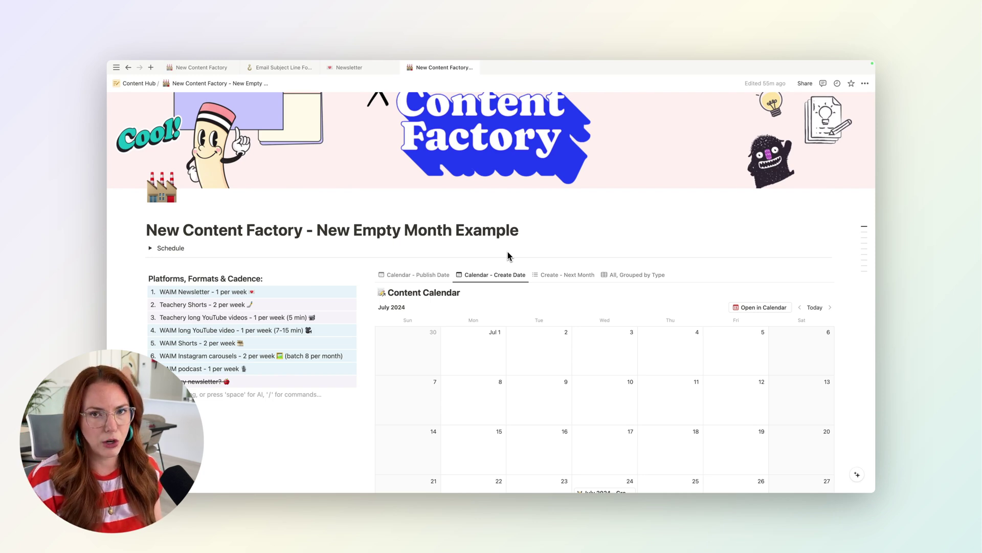
scroll(508, 255, down, 1)
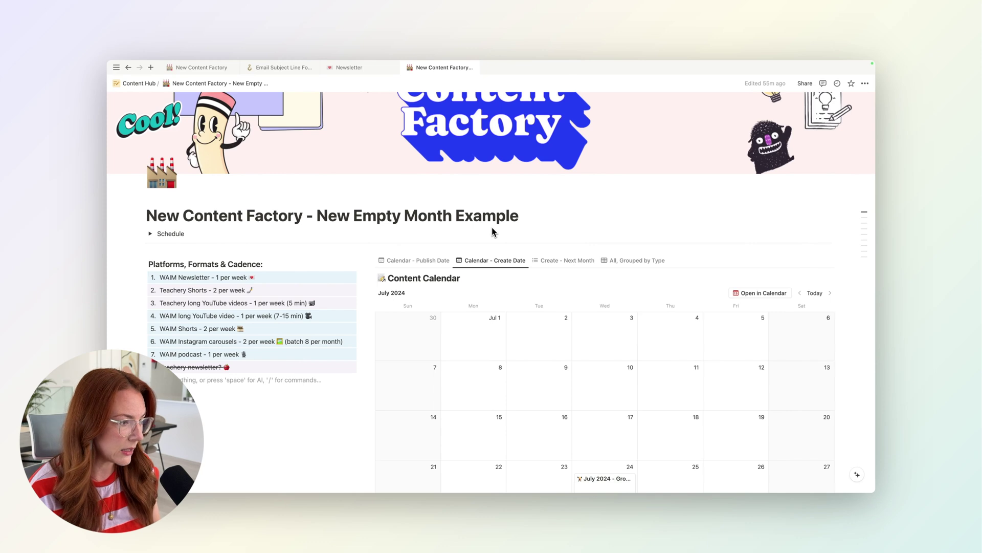
scroll(335, 244, down, 5)
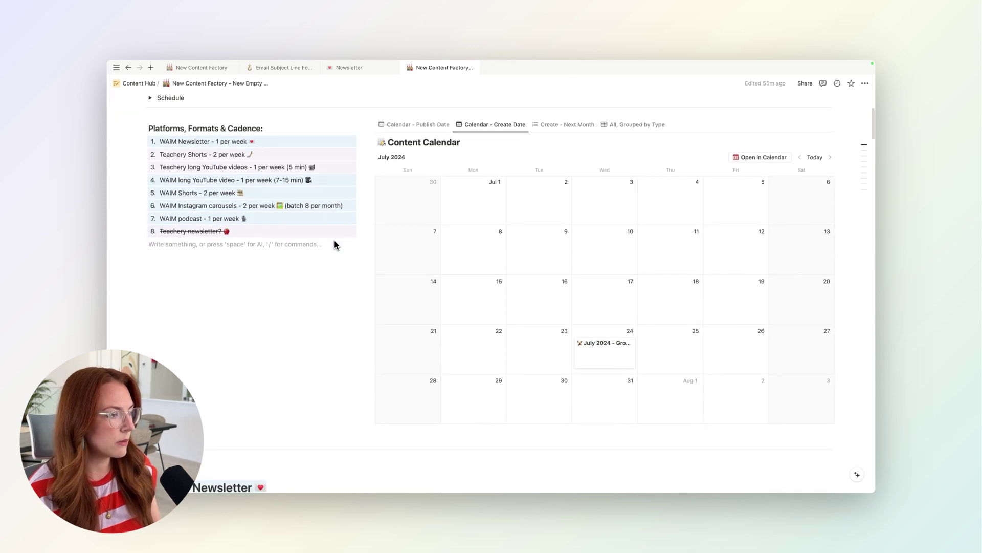
scroll(335, 244, down, 10)
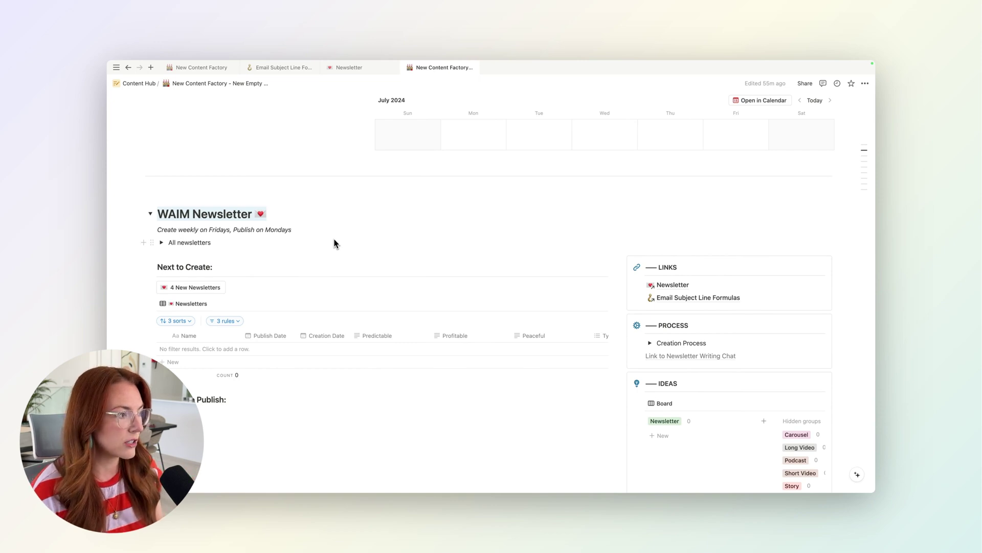
scroll(331, 228, down, 1)
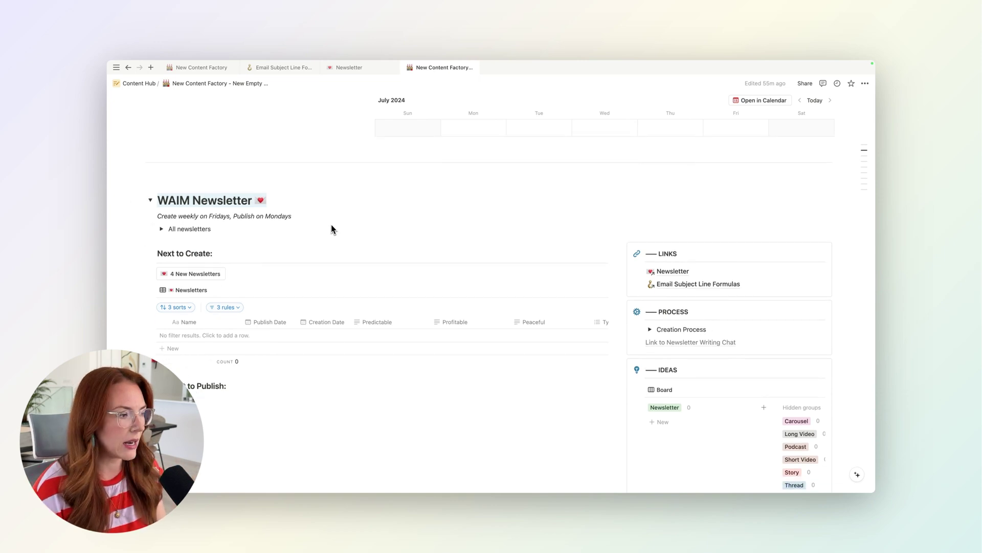
scroll(331, 228, down, 2)
scroll(276, 225, down, 1)
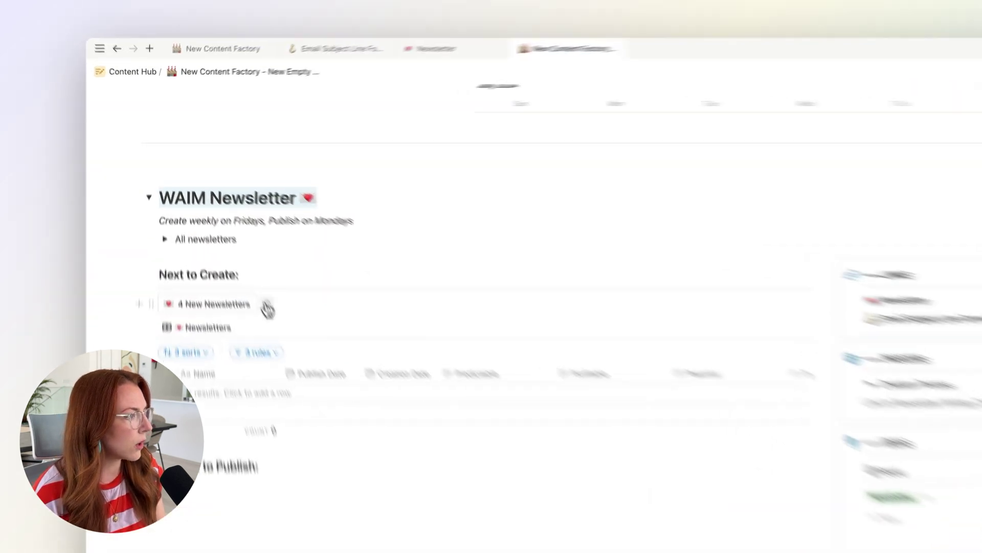
Review the 4 New Newsletters button's settings, then run it to add four Newsletter rows
click(232, 246)
scroll(388, 353, down, 5)
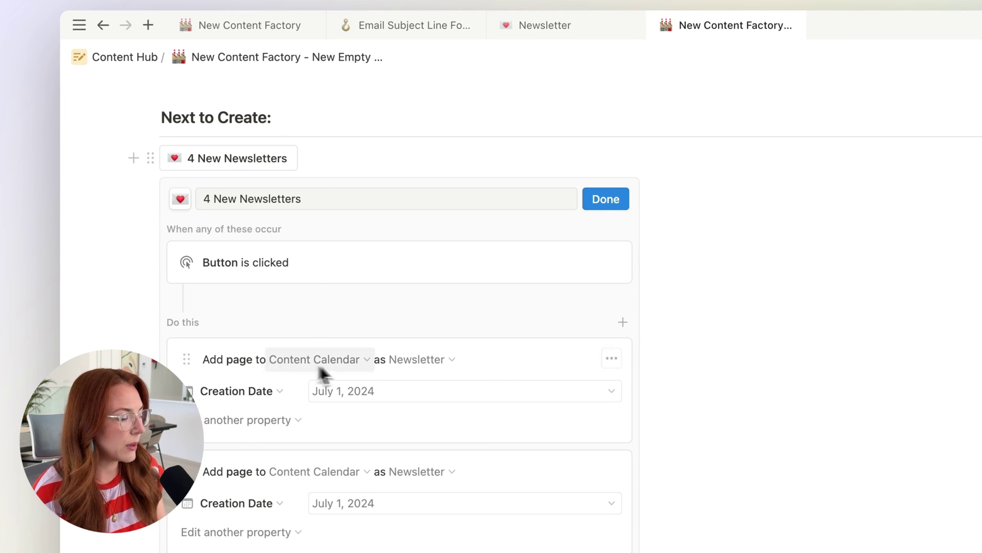
click(432, 361)
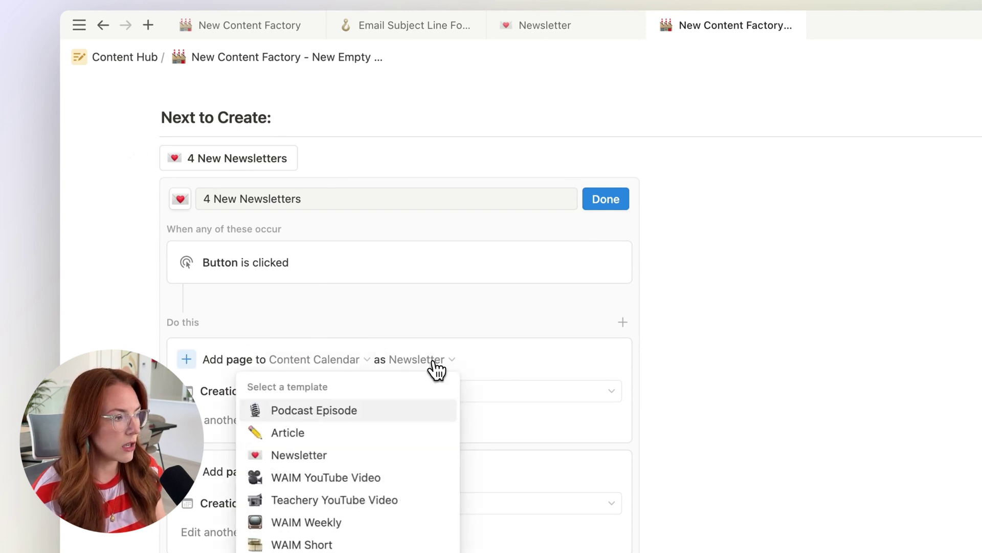
click(417, 344)
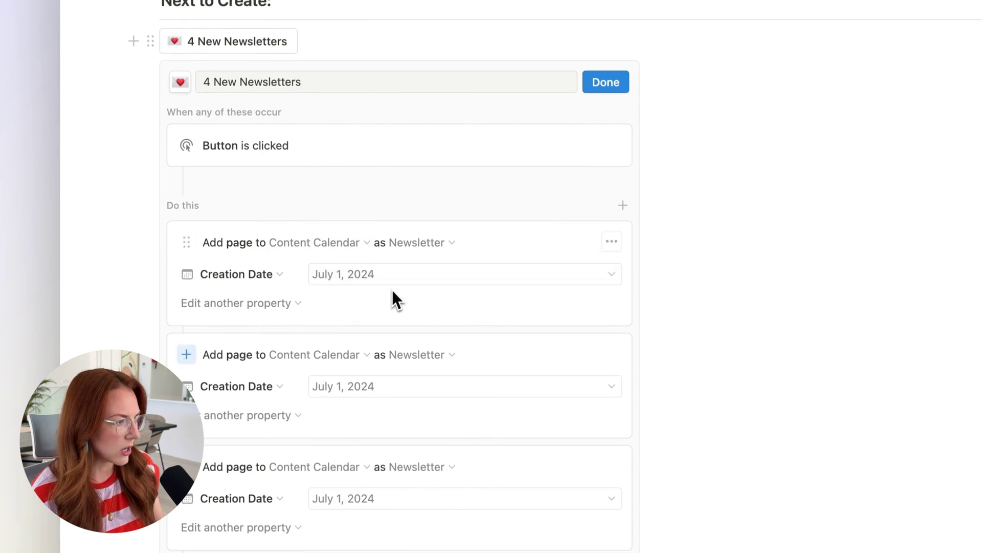
click(177, 163)
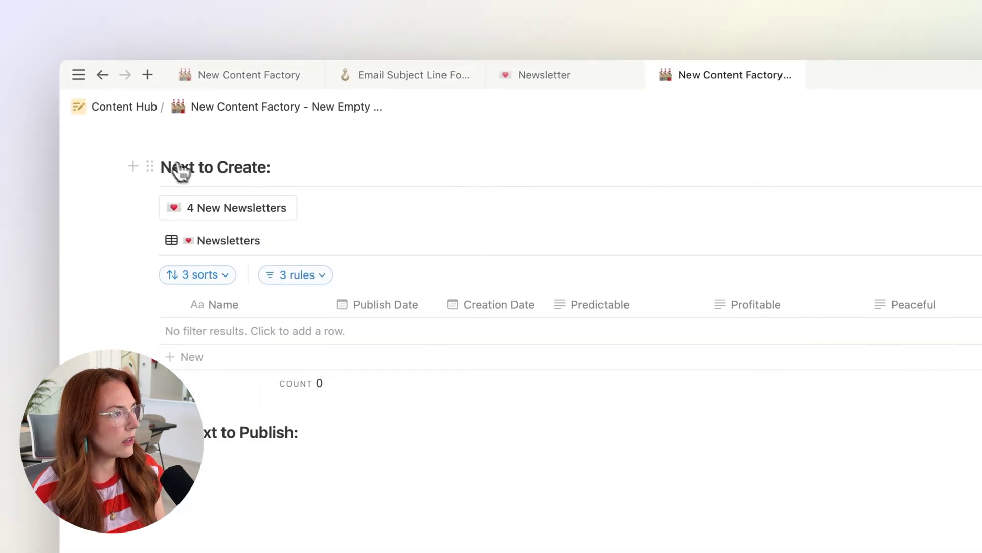
click(238, 202)
scroll(246, 220, up, 4)
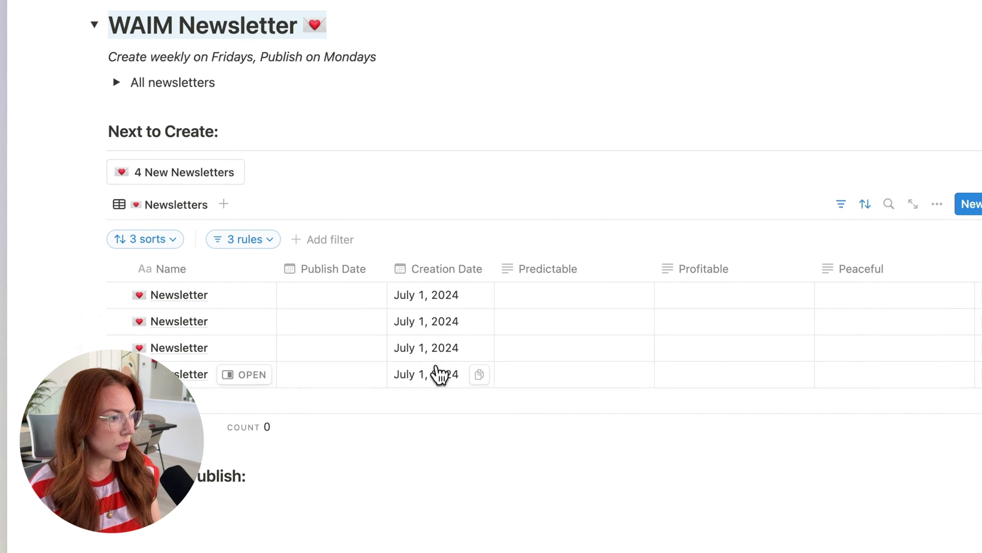
Set the first two Newsletter creation dates to July 5 and July 12, 2024
click(446, 301)
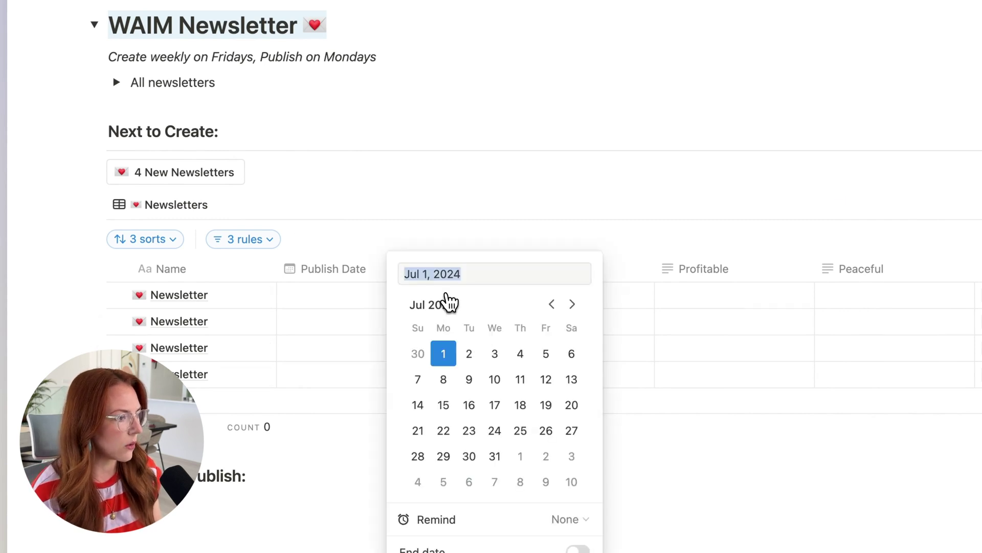
click(546, 355)
scroll(546, 359, down, 2)
click(379, 245)
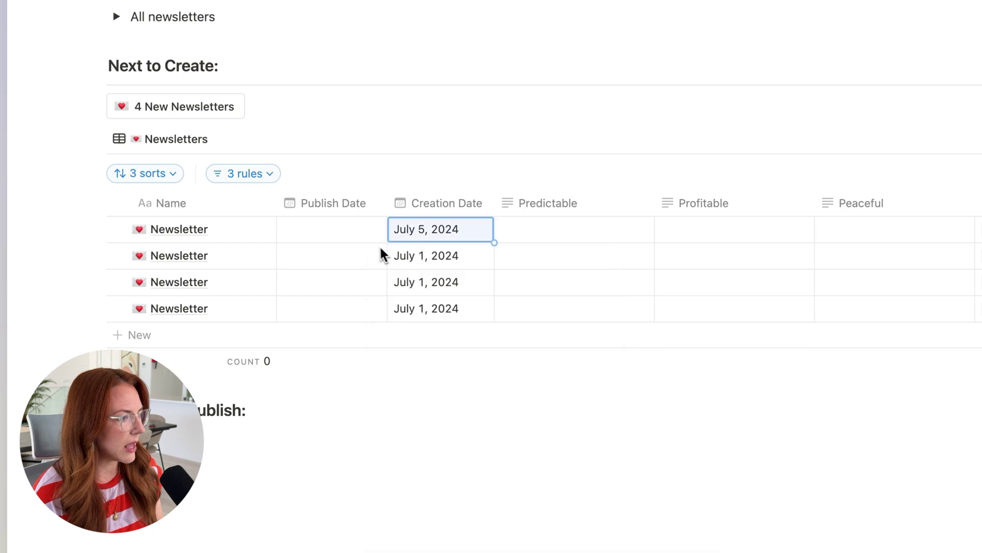
click(433, 265)
click(546, 379)
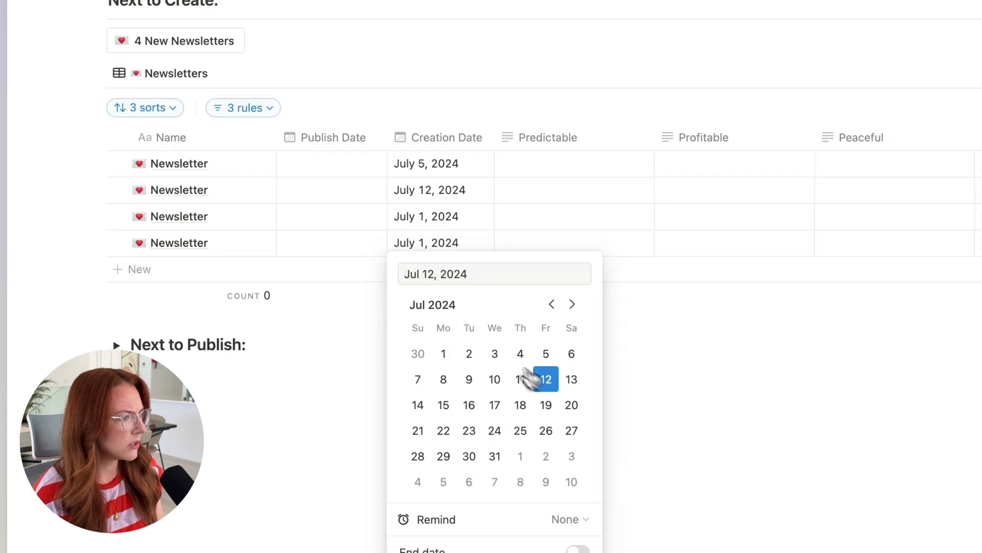
Set the third and fourth Newsletter creation dates to July 19 and July 26, 2024
click(373, 236)
click(427, 220)
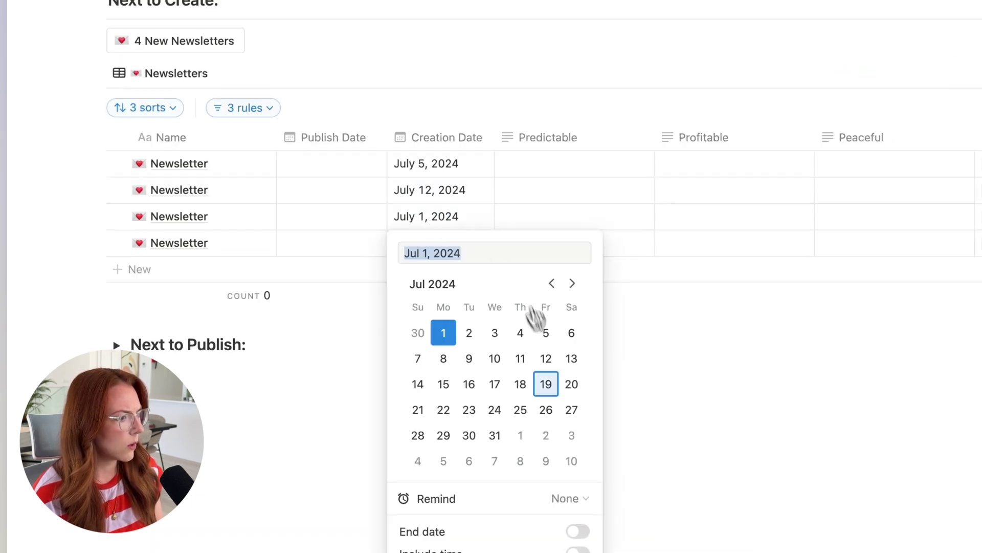
click(544, 393)
click(448, 180)
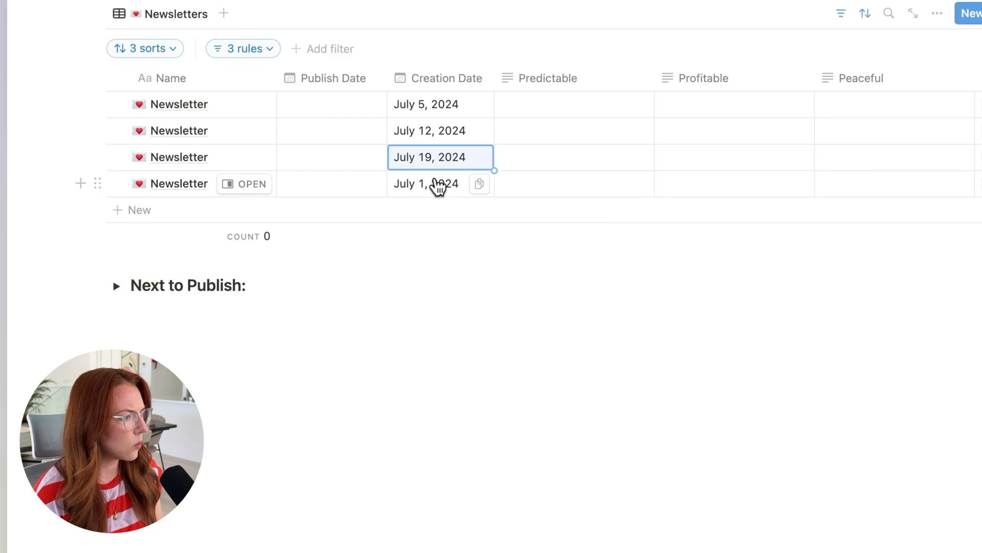
click(437, 185)
click(546, 377)
key(Escape)
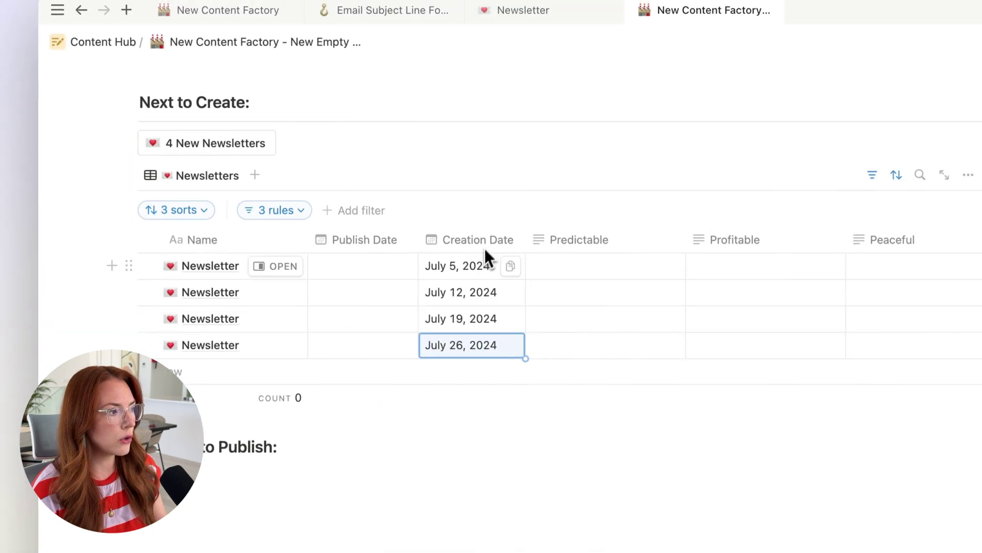
Use the 8 New Teachery Shorts button to create eight Teachery Short entries
scroll(418, 250, down, 5)
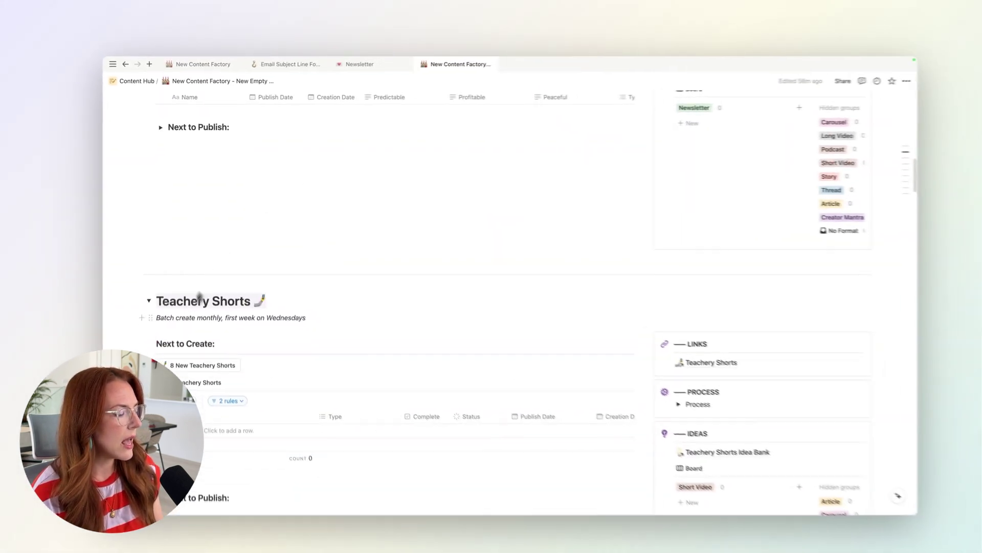
scroll(329, 187, down, 3)
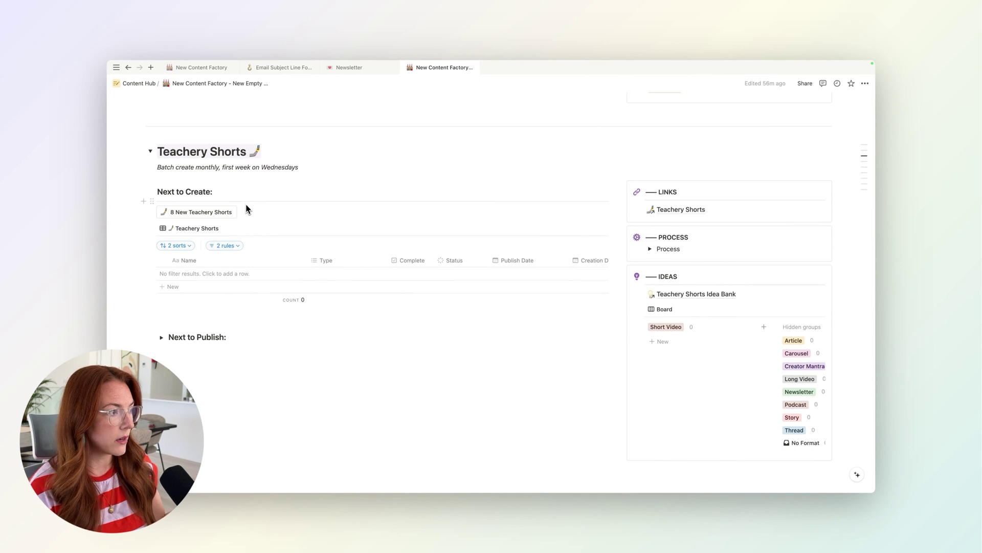
click(196, 212)
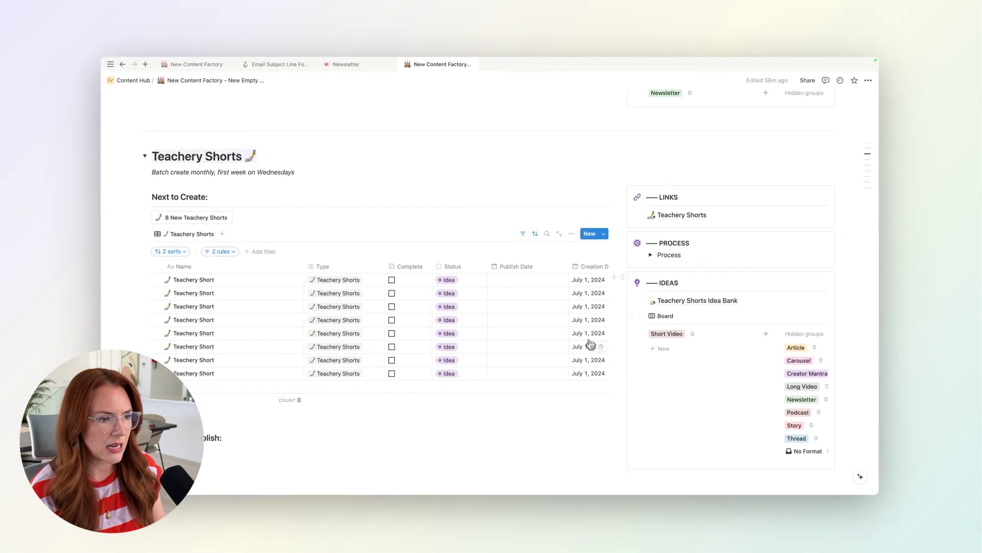
scroll(589, 356, up, 5)
scroll(590, 359, up, 15)
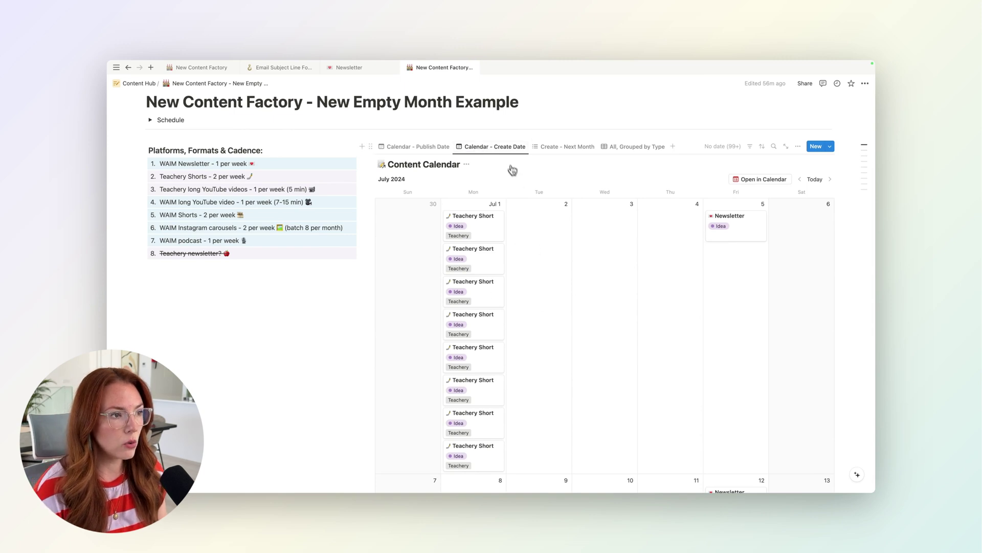
Move all eight Teachery Short cards from July 1 to Wednesday July 3 in the calendar
scroll(517, 245, down, 3)
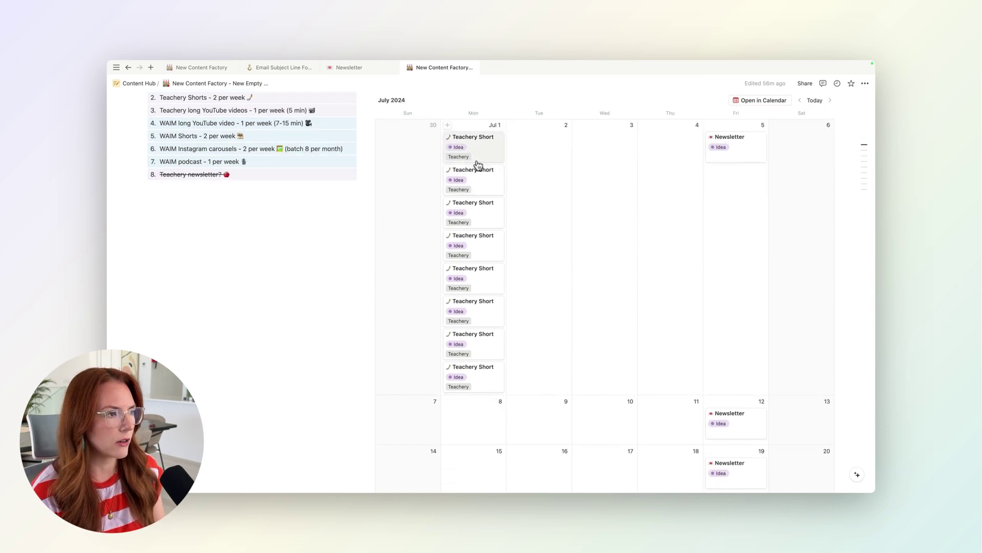
drag(516, 148, 461, 377)
drag(485, 144, 621, 169)
scroll(510, 146, down, 10)
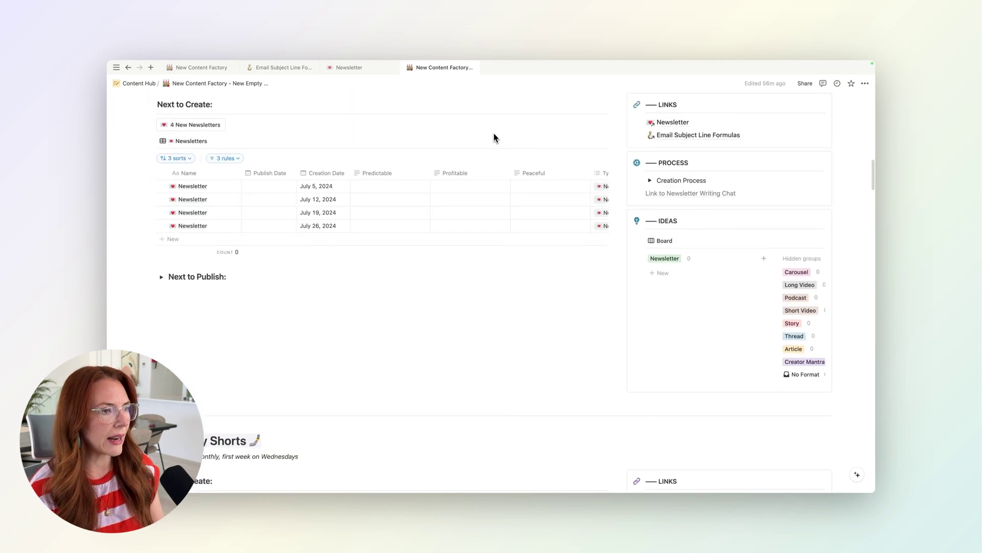
scroll(493, 133, up, 5)
Add four new Teachery video entries with the 4 New Teachery Videos button
scroll(390, 306, down, 15)
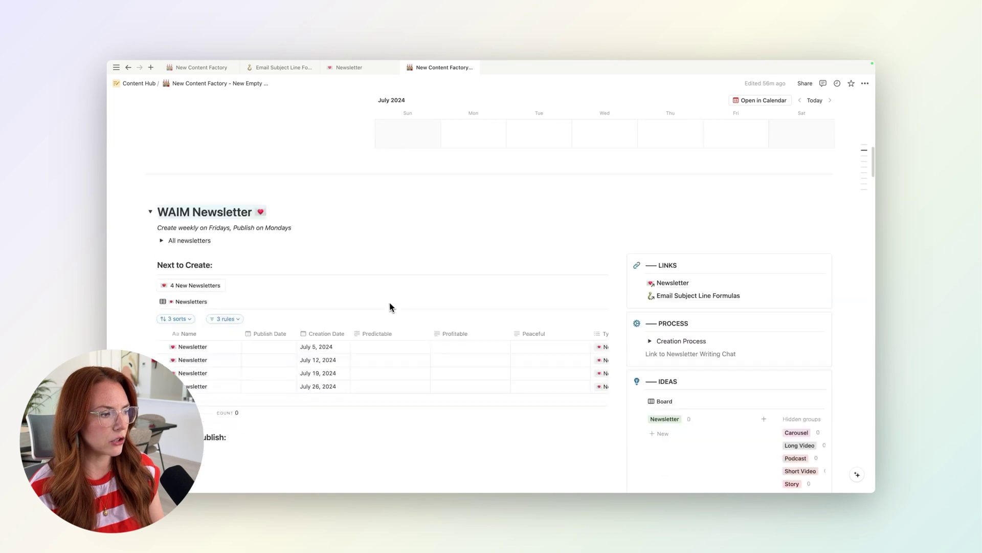
scroll(307, 292, down, 3)
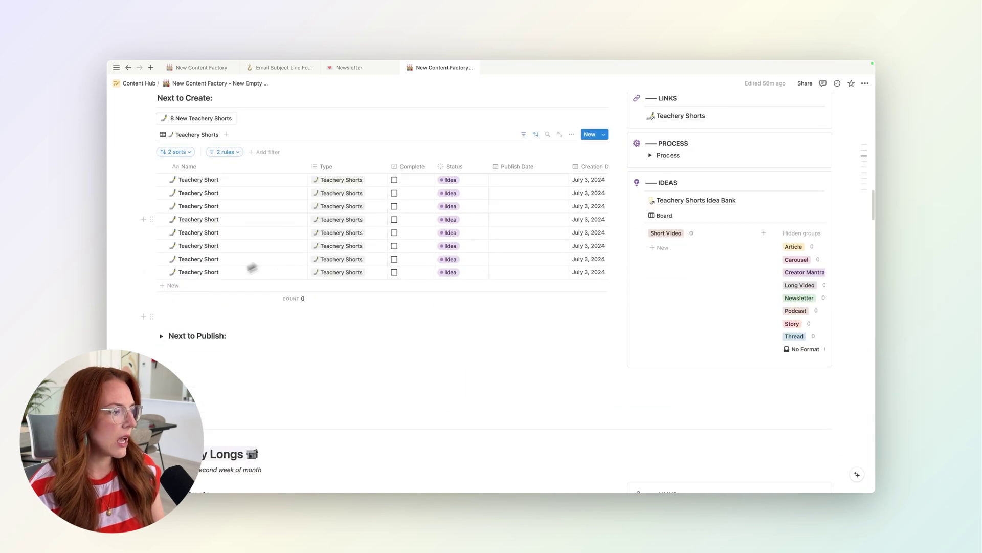
scroll(171, 340, down, 7)
click(211, 328)
scroll(305, 277, down, 4)
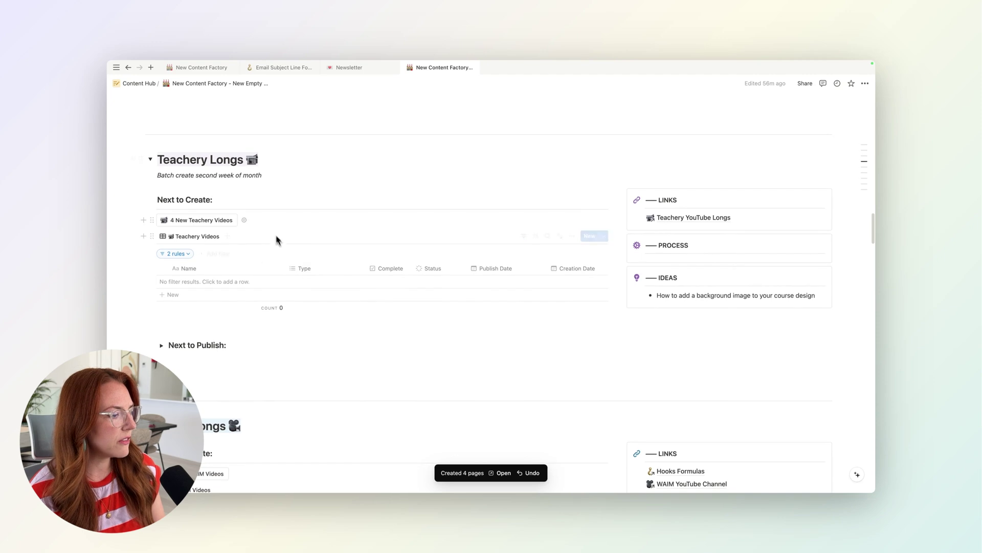
scroll(256, 305, down, 4)
scroll(256, 305, up, 2)
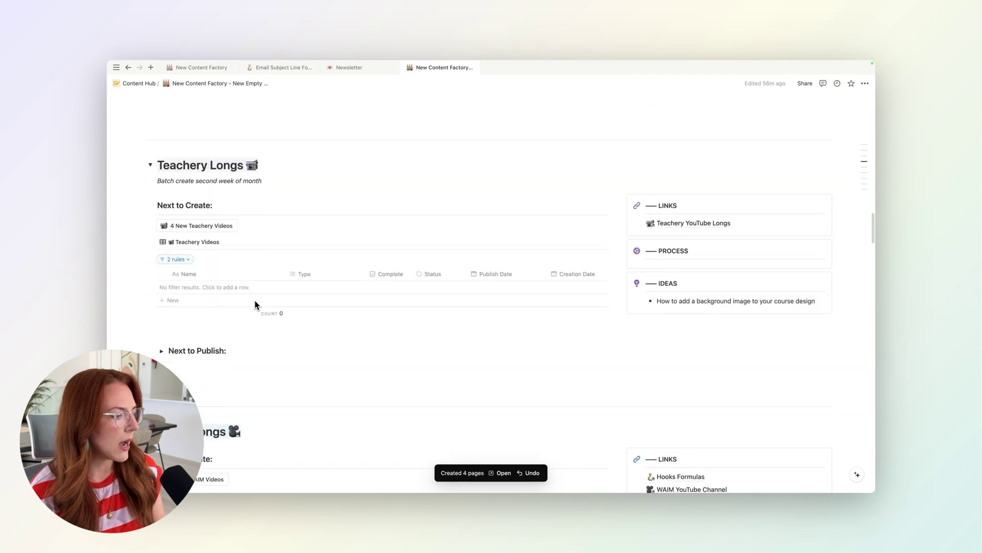
scroll(258, 301, down, 5)
scroll(230, 212, down, 3)
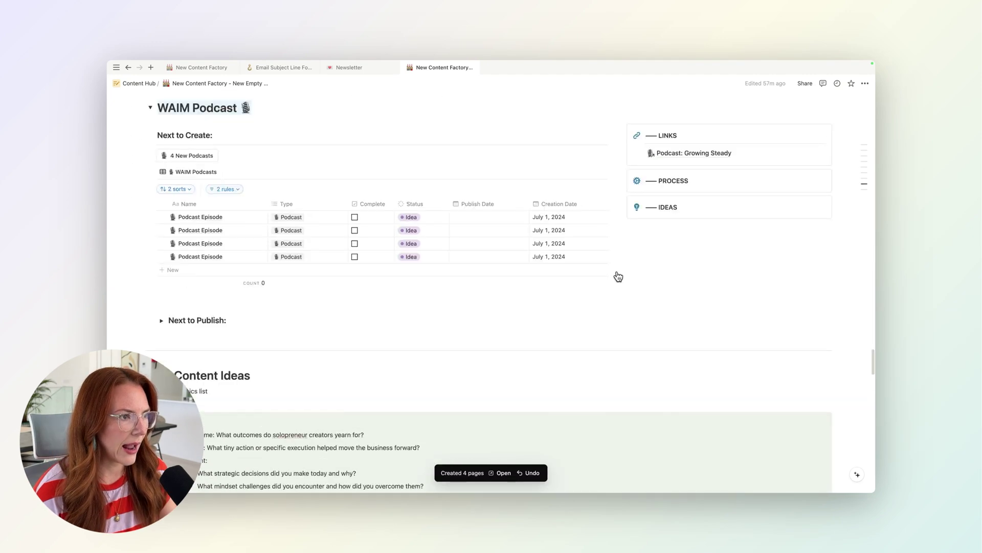
scroll(618, 277, up, 15)
scroll(619, 276, up, 20)
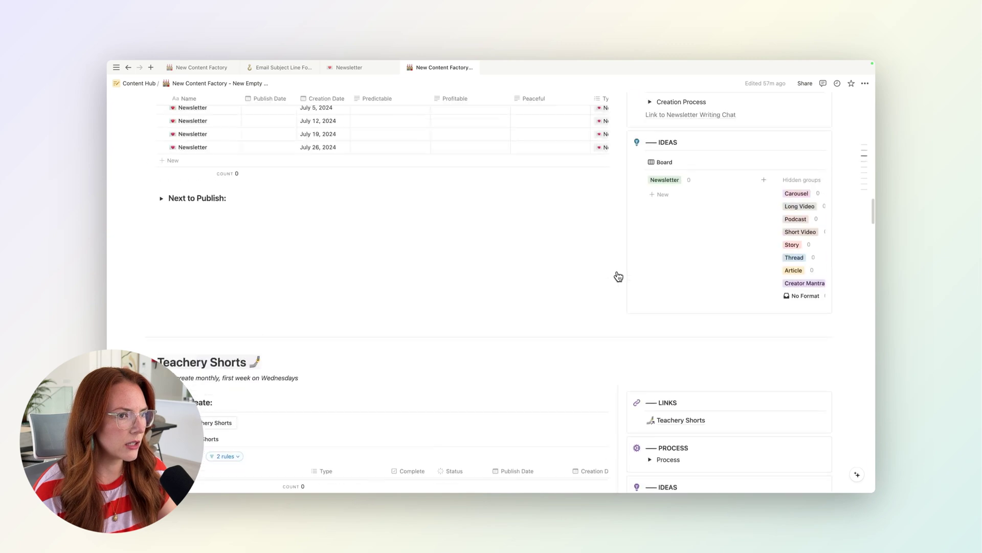
Switch the Content Calendar to Create - Next Month and review the July 2024 items
scroll(618, 277, up, 10)
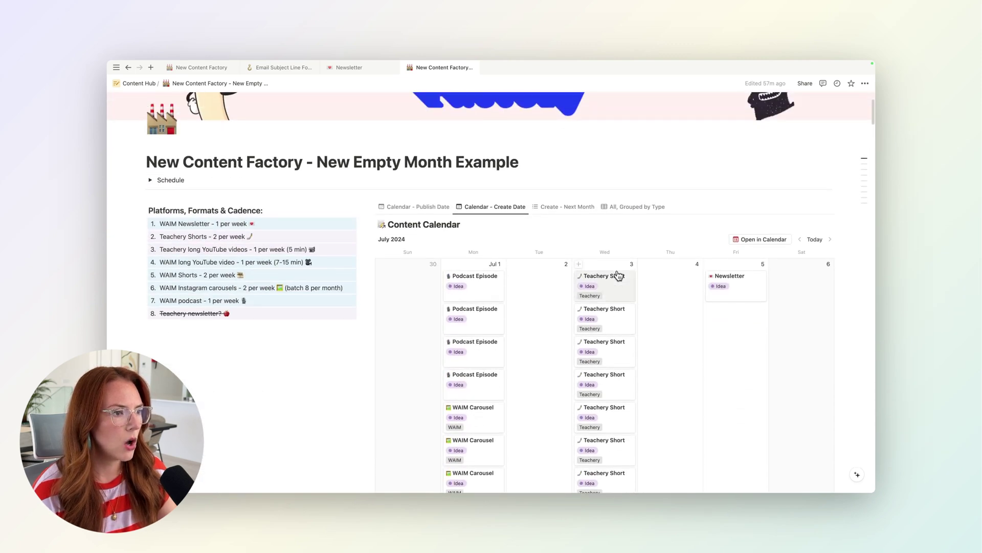
click(568, 207)
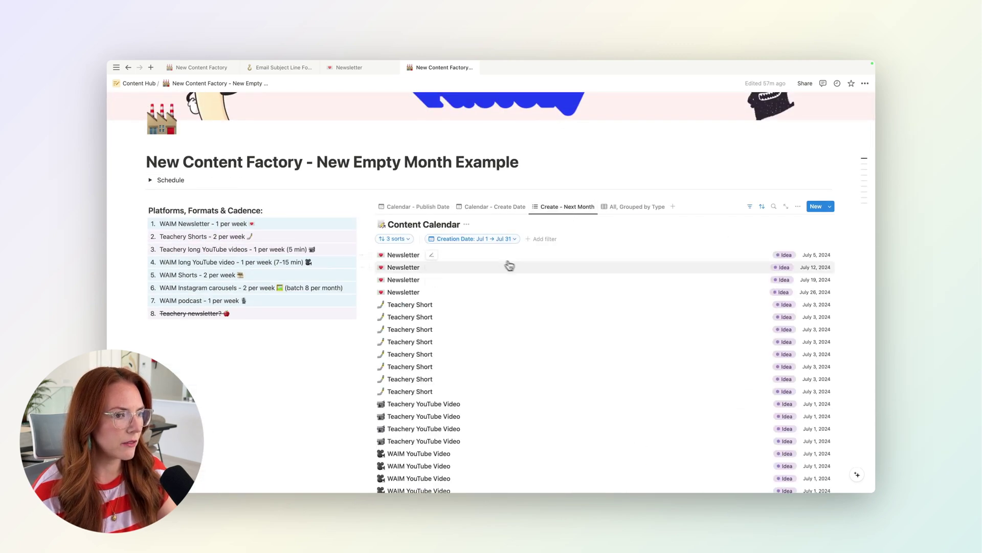
scroll(522, 269, down, 5)
scroll(523, 270, down, 3)
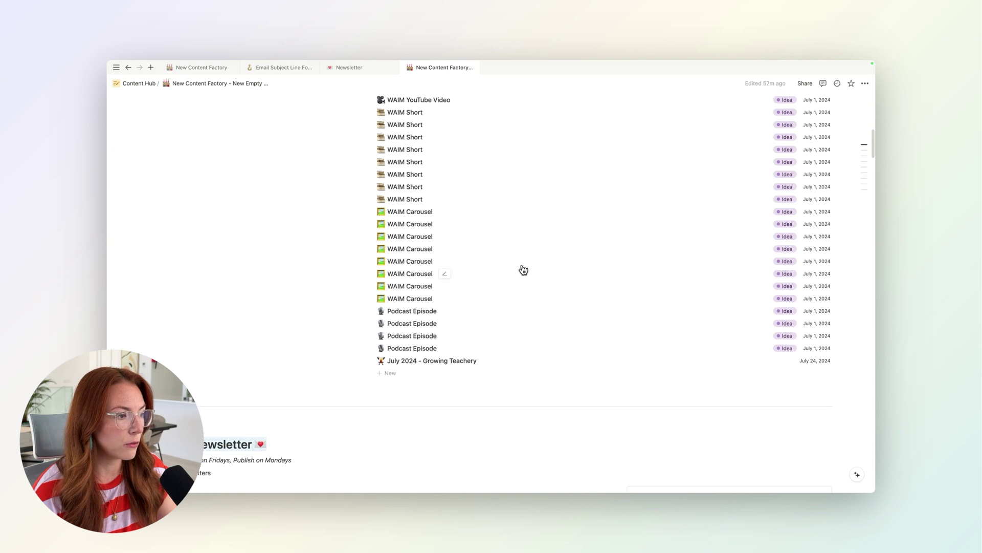
scroll(523, 270, up, 7)
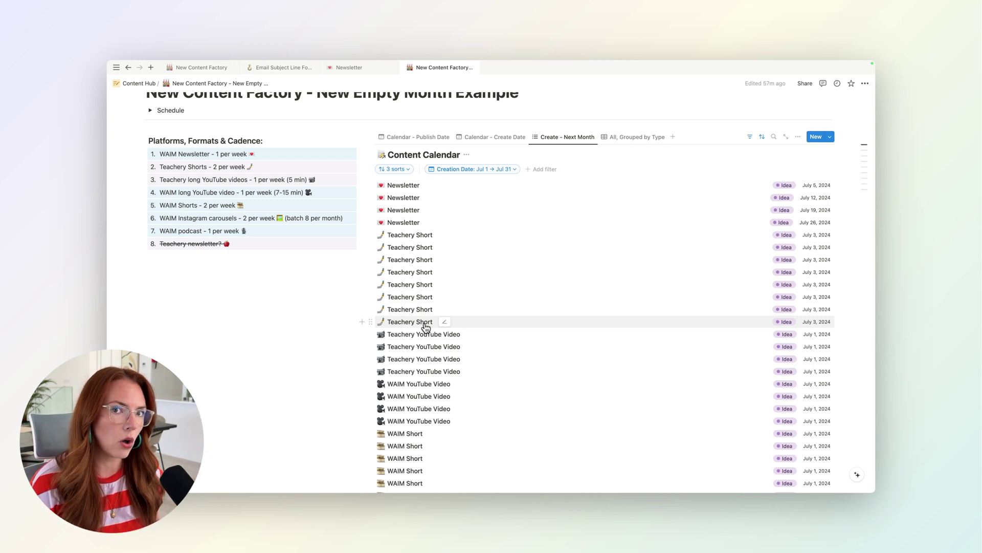
scroll(276, 224, down, 20)
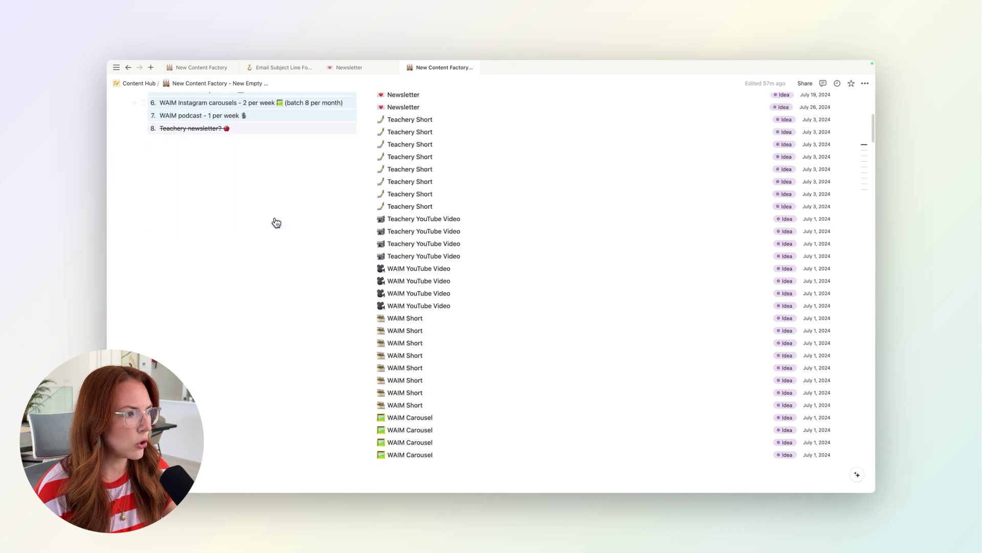
scroll(276, 224, down, 20)
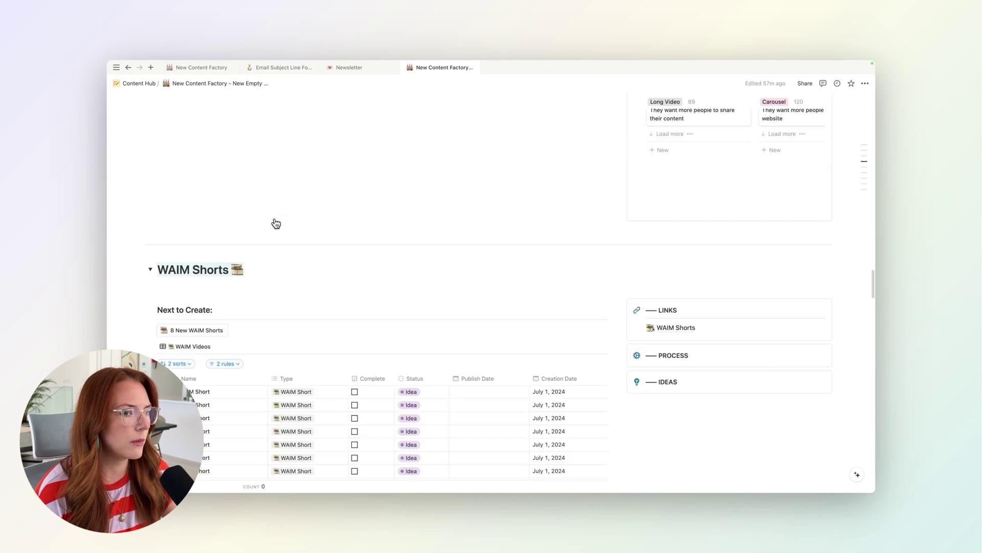
scroll(276, 223, up, 10)
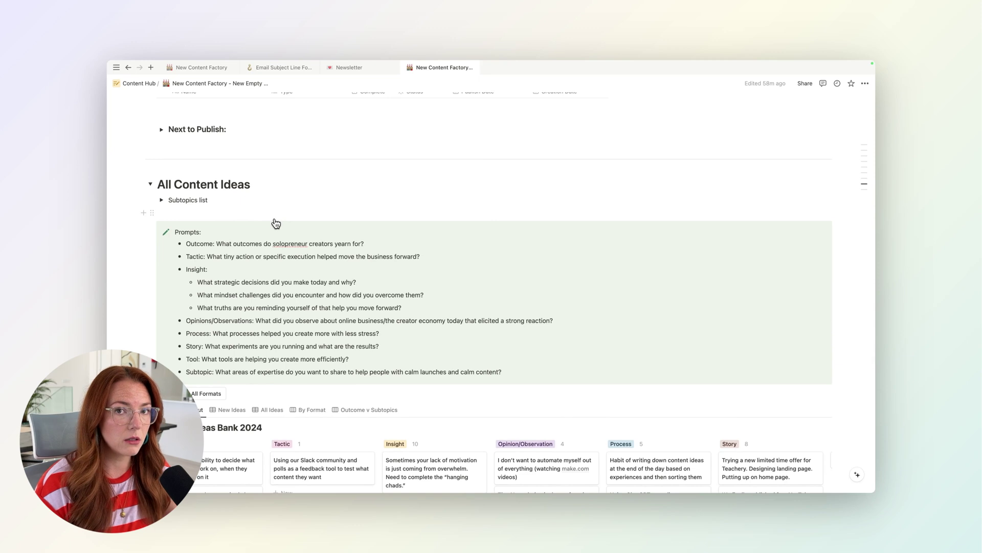
scroll(263, 220, down, 3)
scroll(325, 256, down, 2)
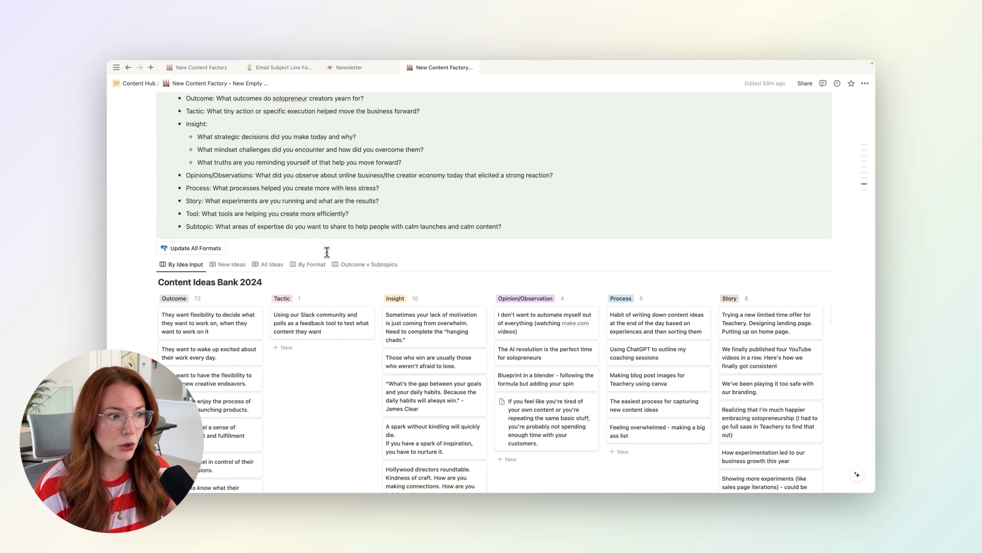
scroll(327, 252, up, 3)
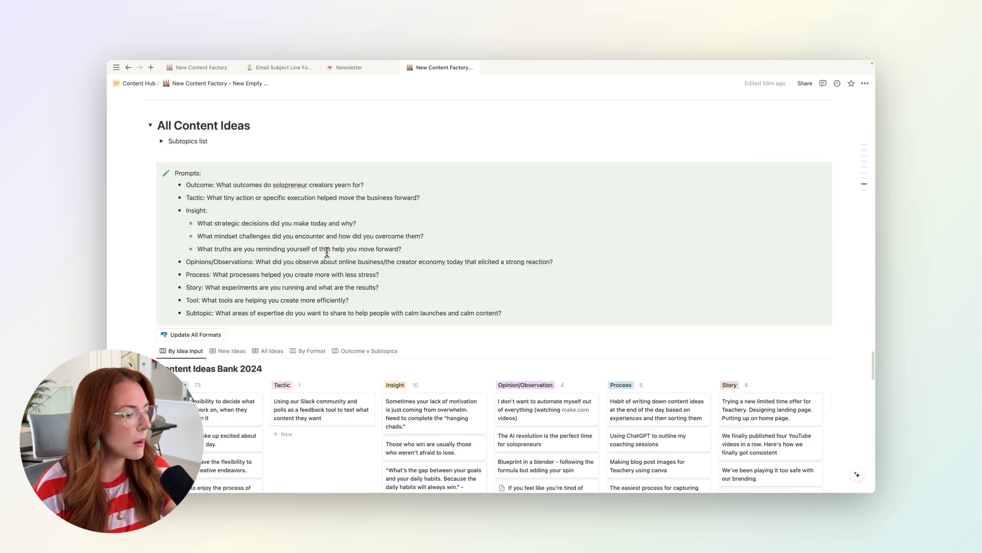
scroll(225, 180, up, 1)
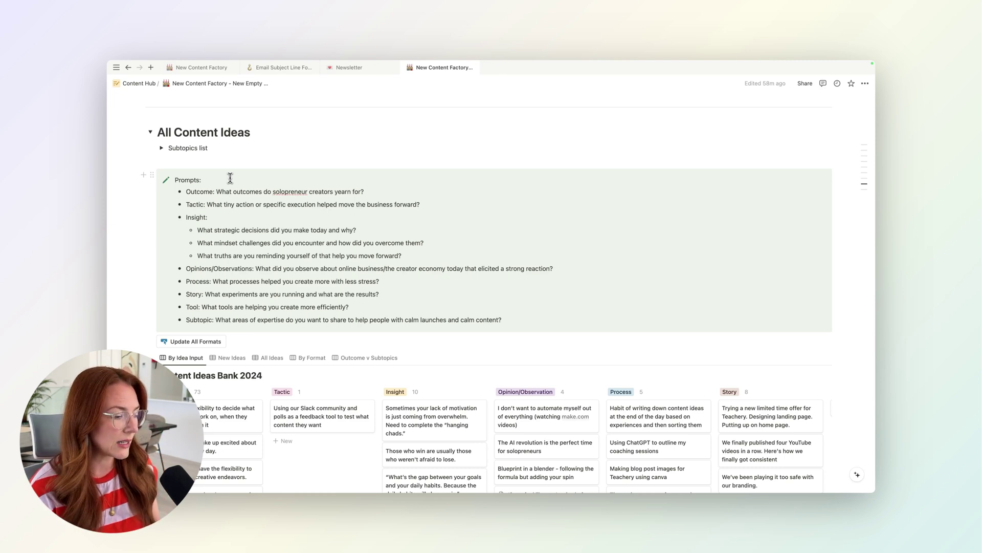
scroll(274, 248, down, 1)
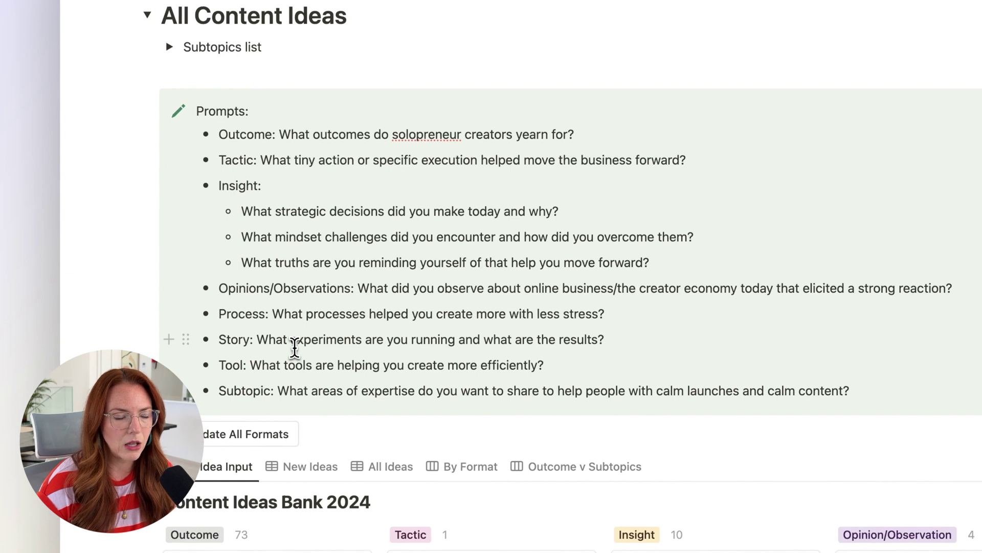
scroll(288, 397, down, 1)
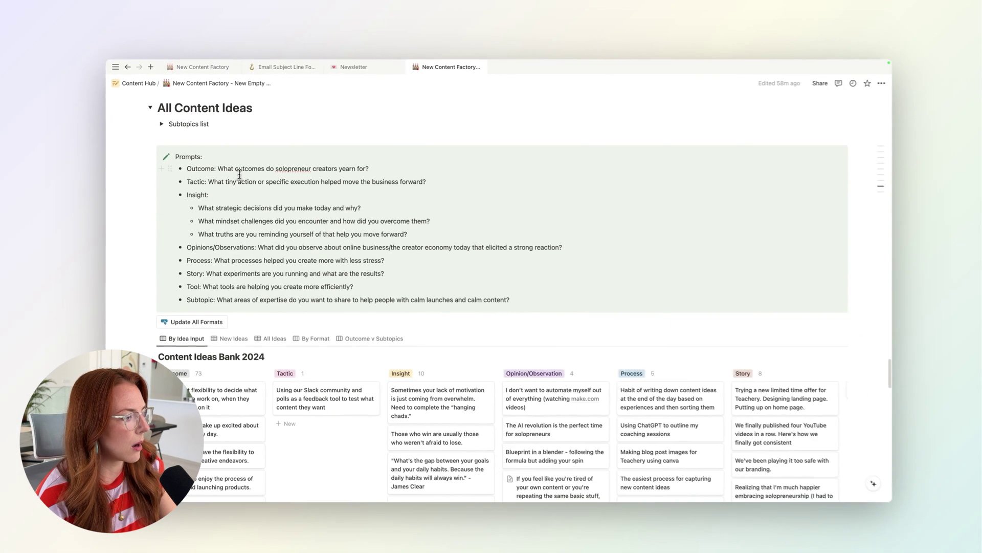
scroll(239, 174, down, 2)
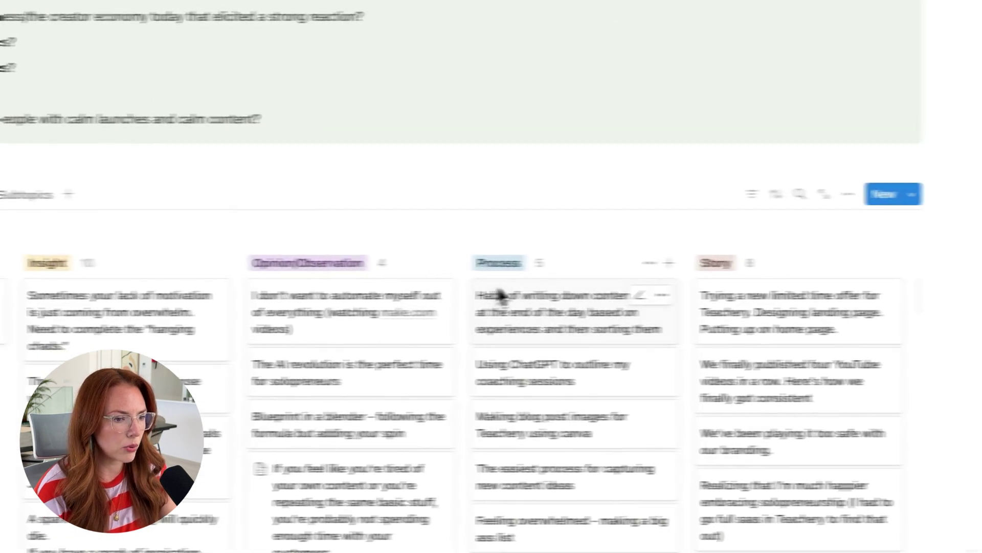
scroll(719, 278, right, 10)
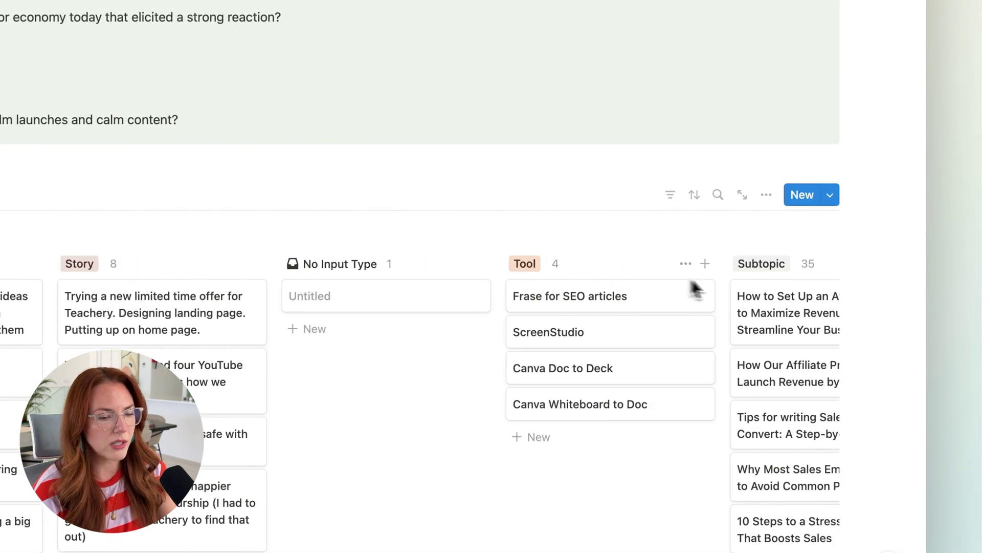
scroll(696, 289, right, 10)
scroll(582, 284, left, 15)
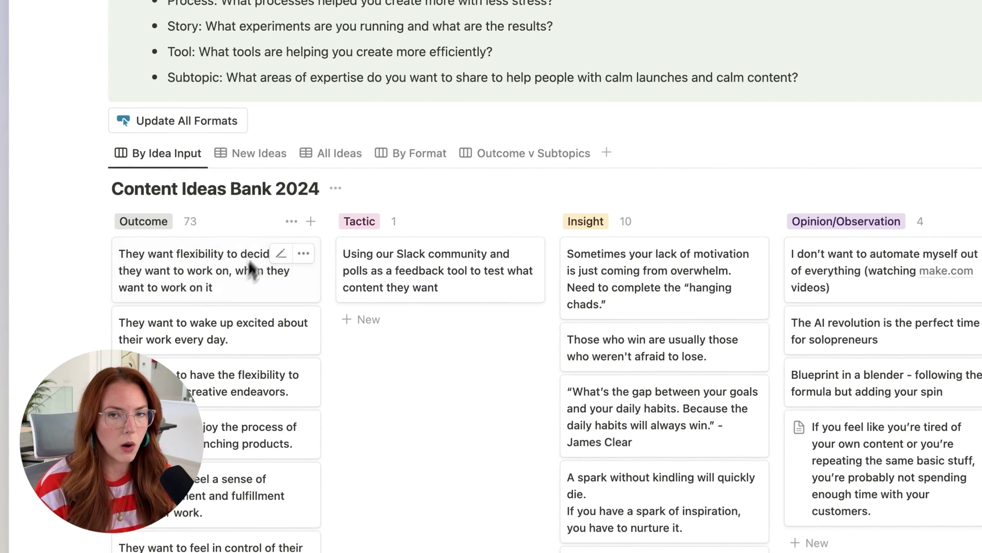
Scroll through the page and back up toward the Update All Formats button
scroll(260, 252, down, 2)
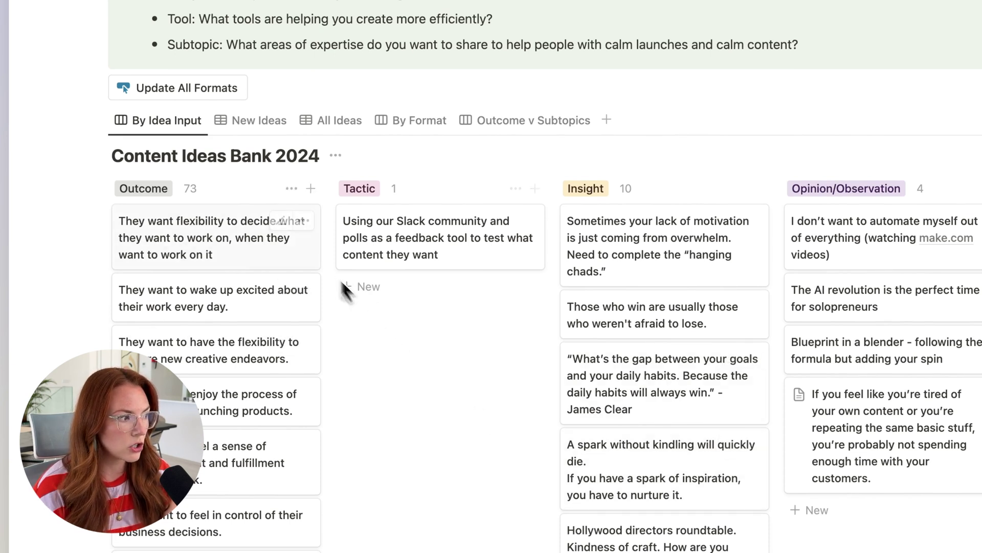
scroll(287, 248, down, 2)
scroll(389, 366, down, 2)
scroll(253, 213, down, 4)
scroll(253, 213, up, 4)
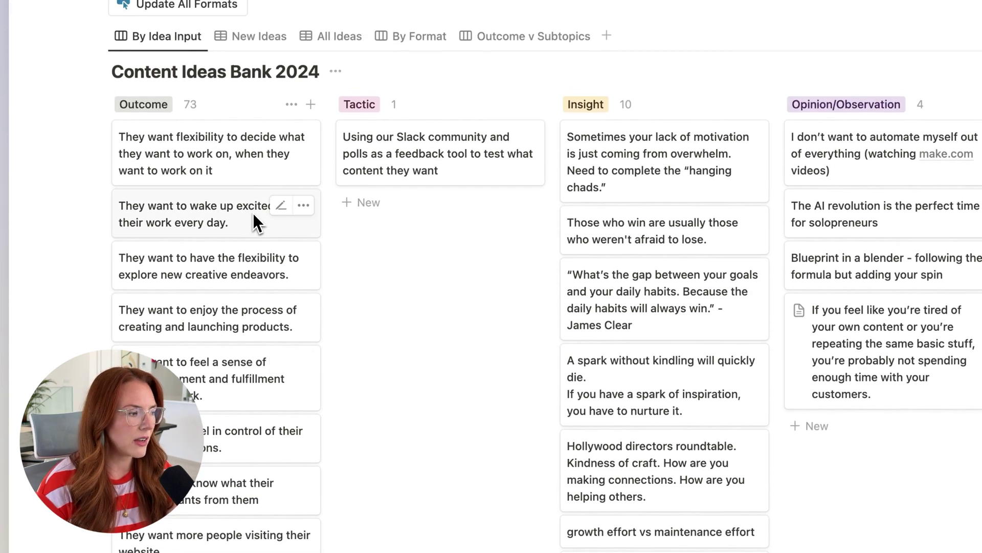
scroll(253, 213, down, 1)
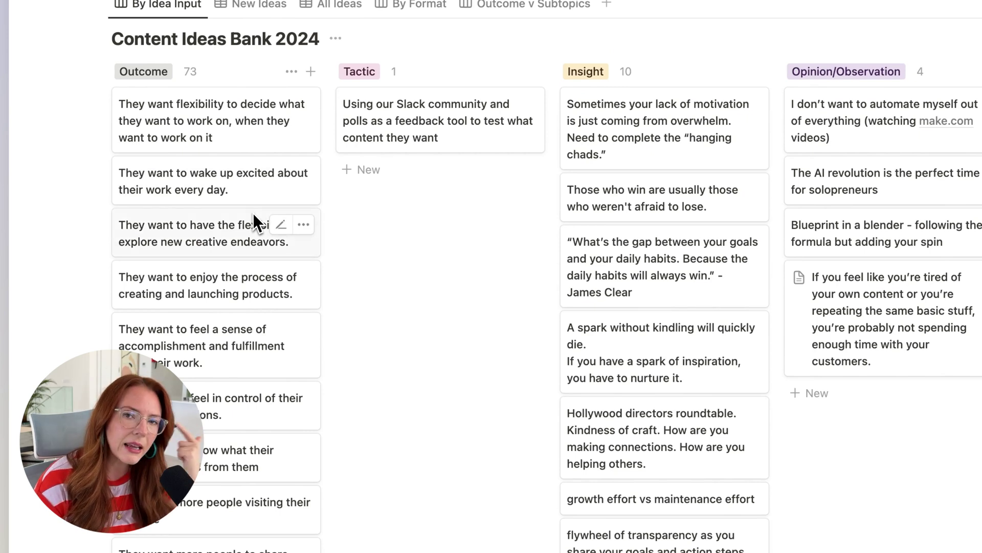
scroll(253, 213, down, 3)
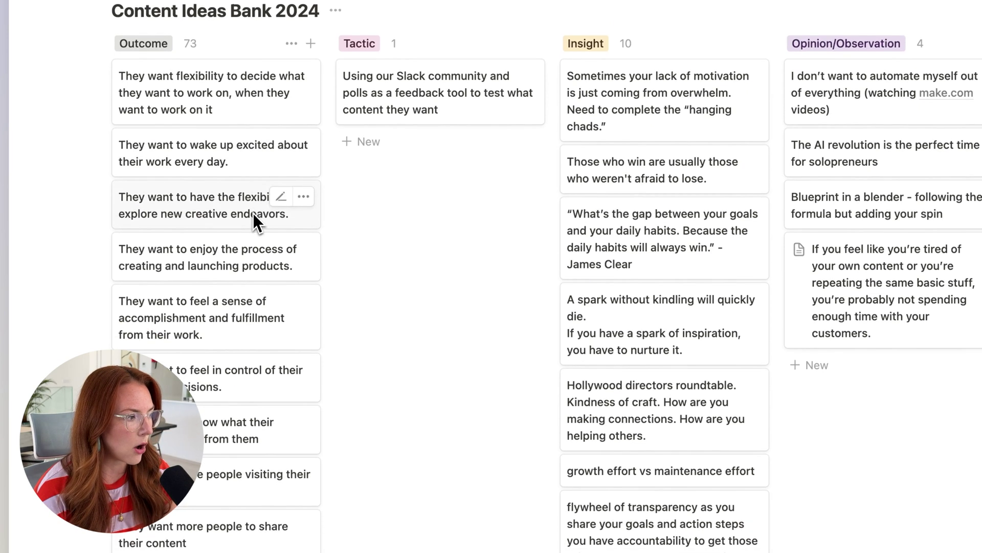
scroll(253, 213, down, 1)
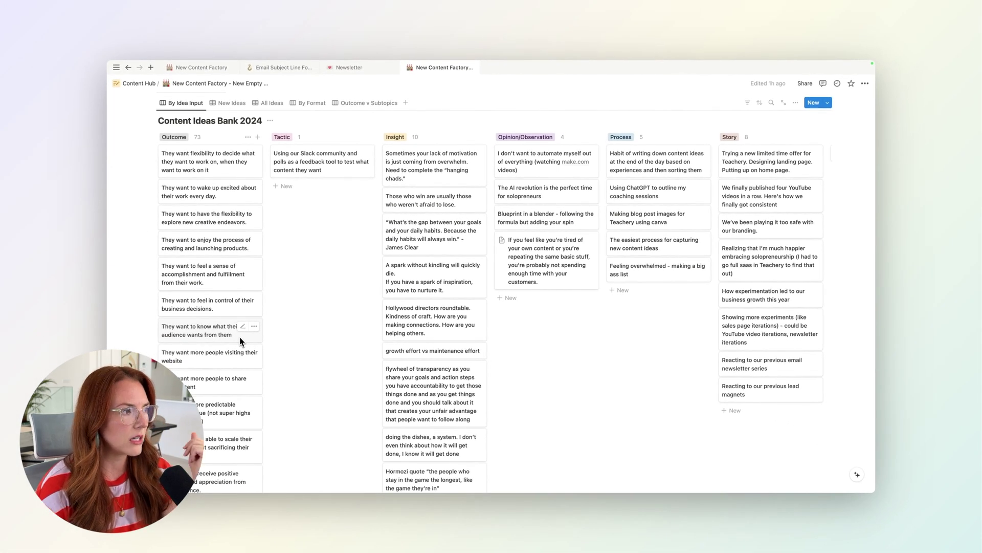
scroll(344, 302, up, 2)
scroll(499, 259, up, 4)
Open the Update All Formats automation and inspect its Subtopic and Story filter conditions
click(232, 187)
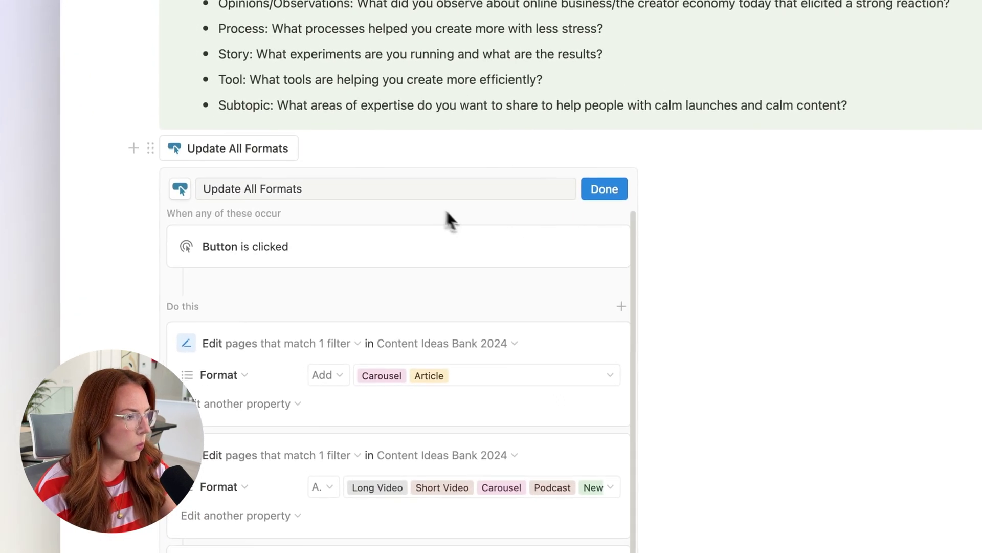
scroll(450, 220, down, 3)
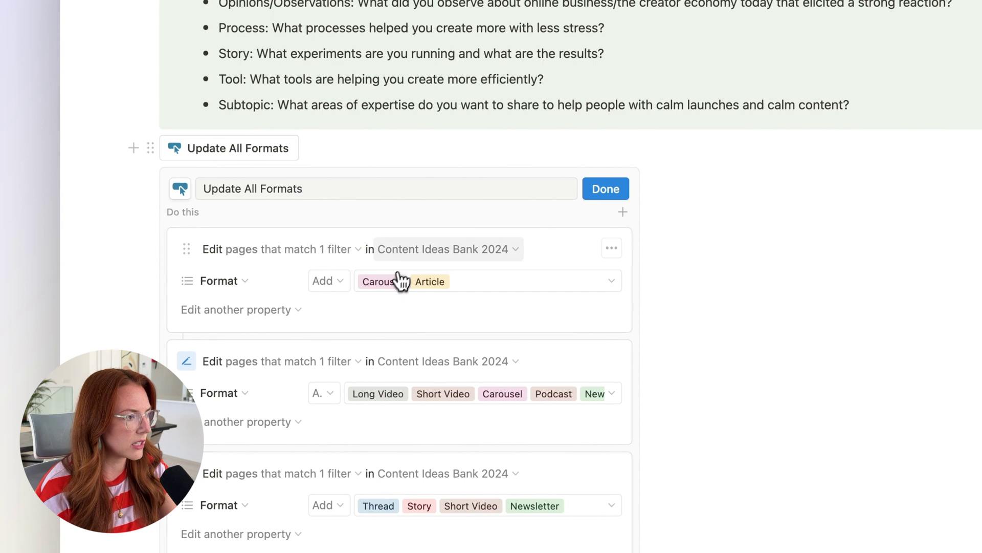
click(339, 249)
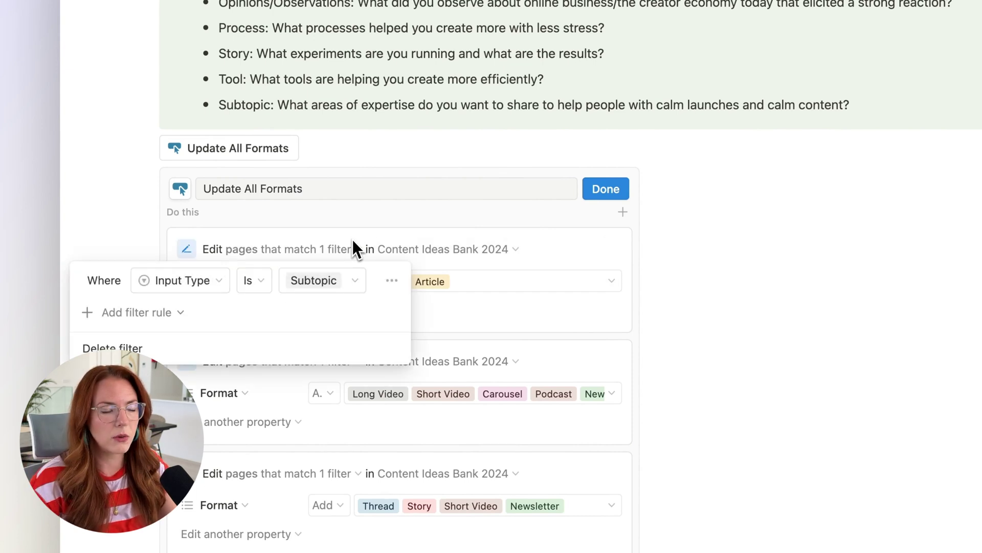
click(430, 256)
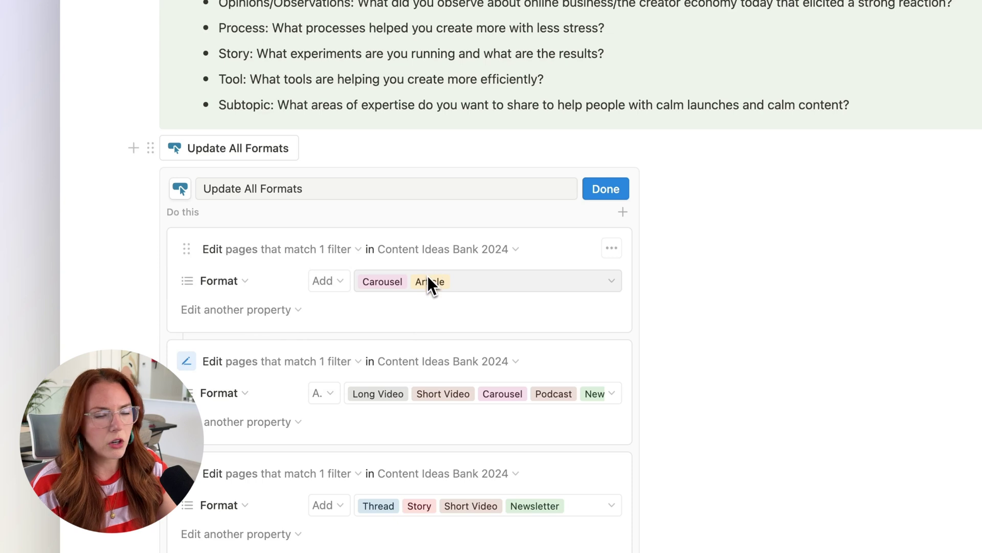
click(327, 361)
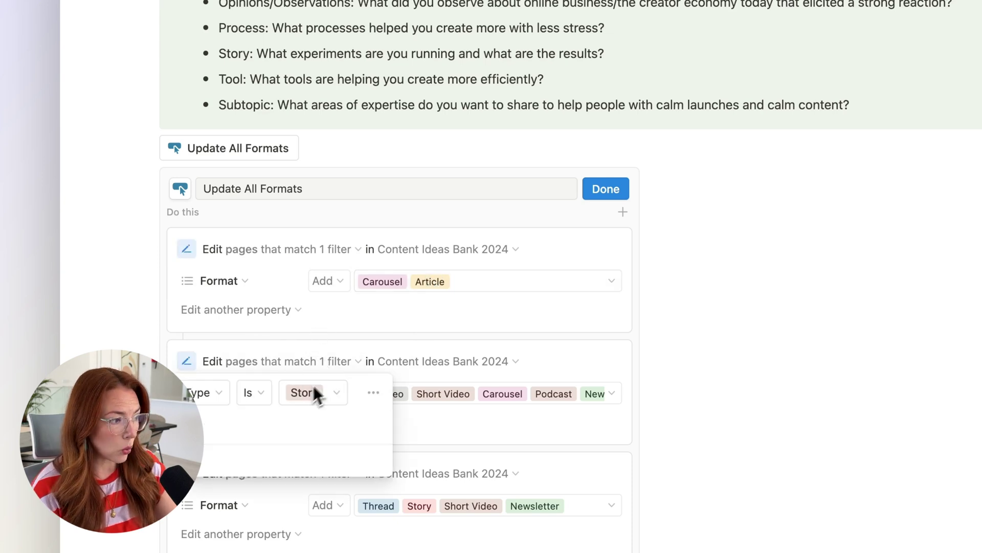
click(333, 361)
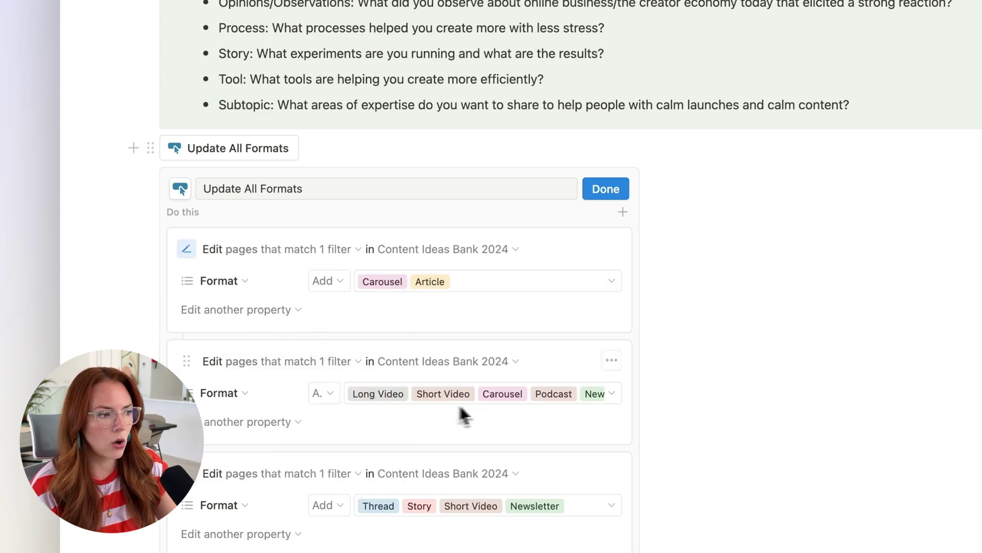
Close the automation editor and display the All Ideas table
click(606, 189)
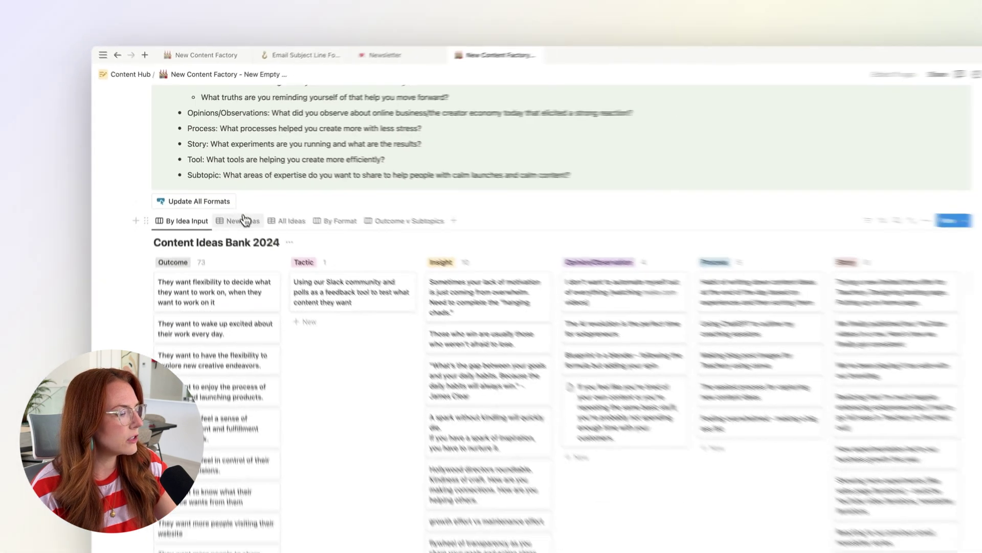
click(244, 220)
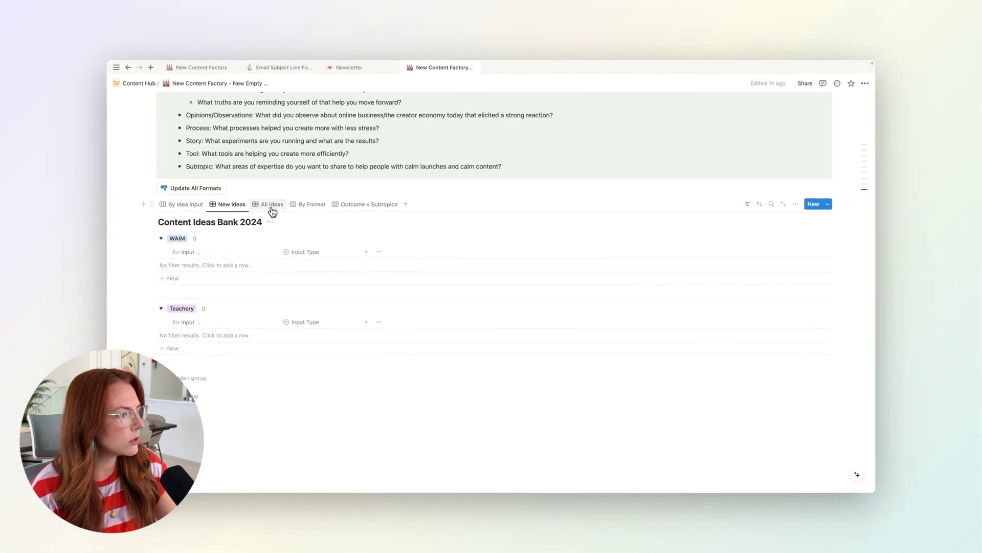
click(287, 221)
scroll(276, 209, down, 8)
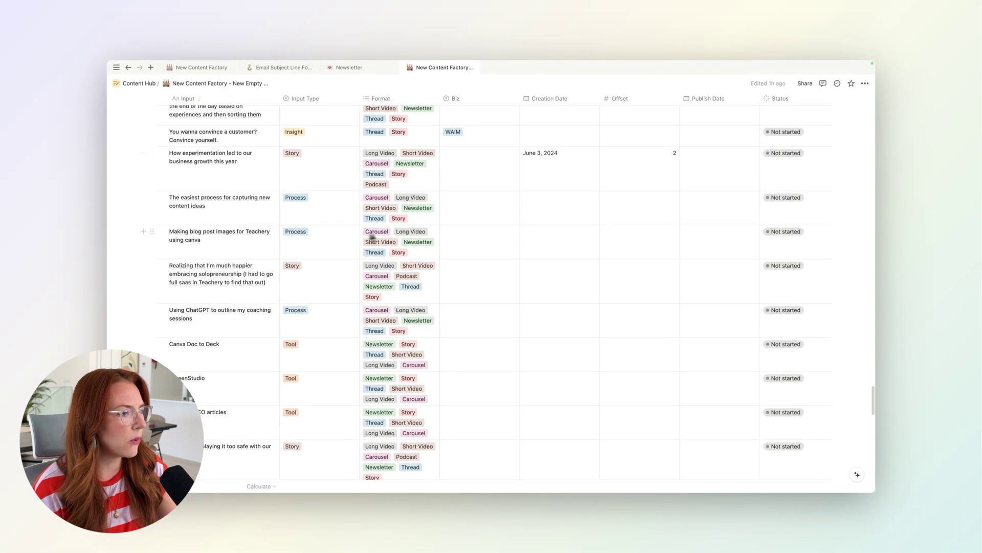
scroll(396, 233, up, 5)
scroll(396, 229, up, 2)
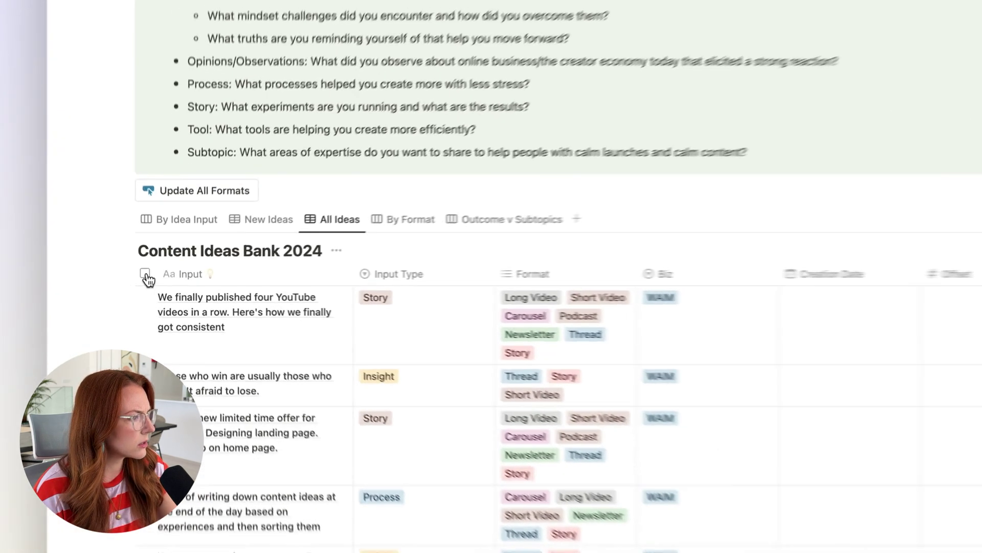
Select every idea and remove Long Video, Short Video, Carousel, Podcast, Newsletter, Thread and Story formats
click(162, 275)
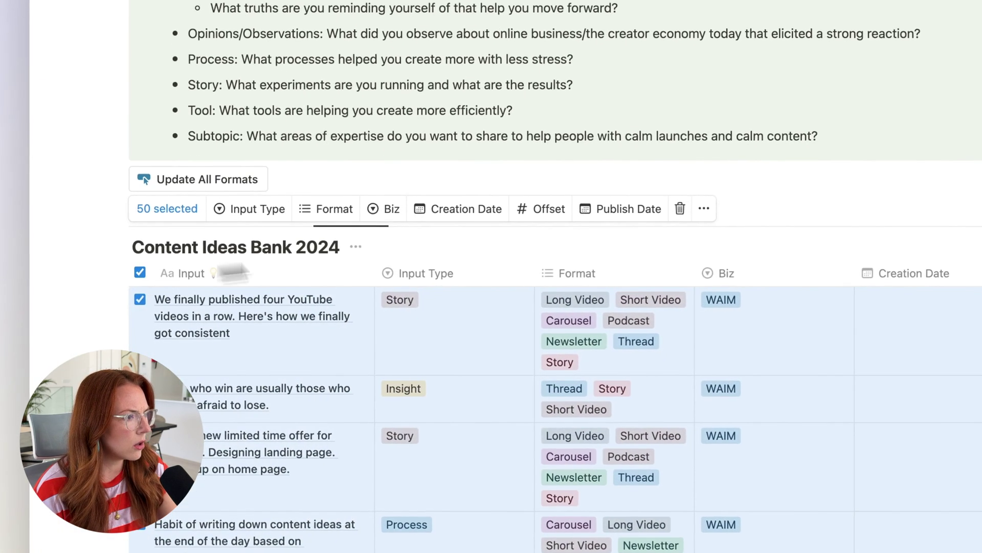
click(332, 210)
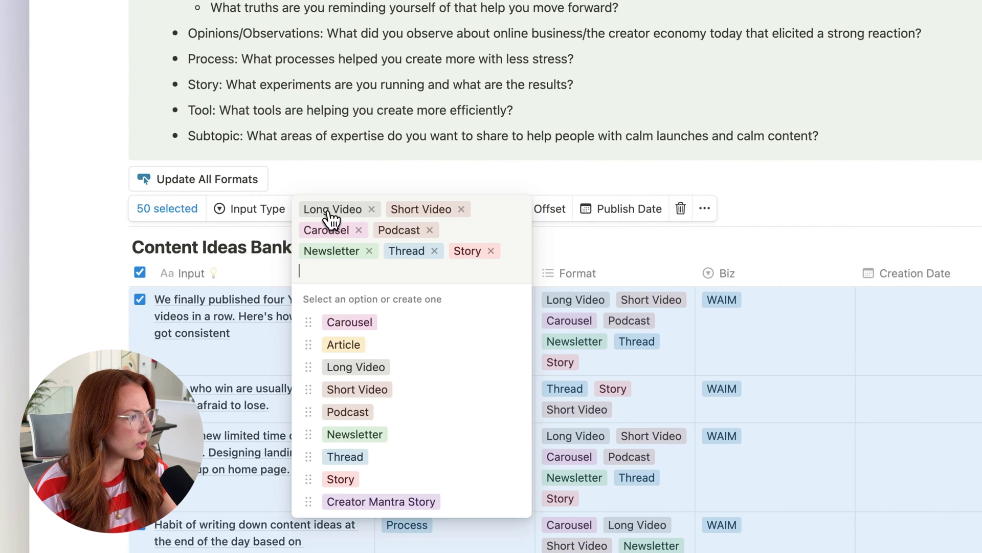
click(372, 210)
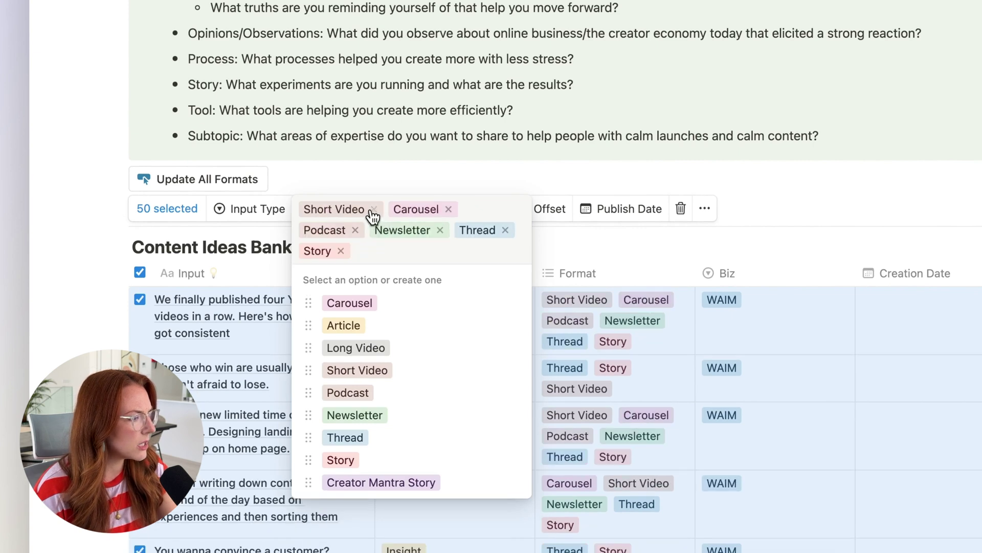
click(372, 211)
click(359, 210)
click(358, 210)
click(368, 210)
click(350, 209)
click(341, 210)
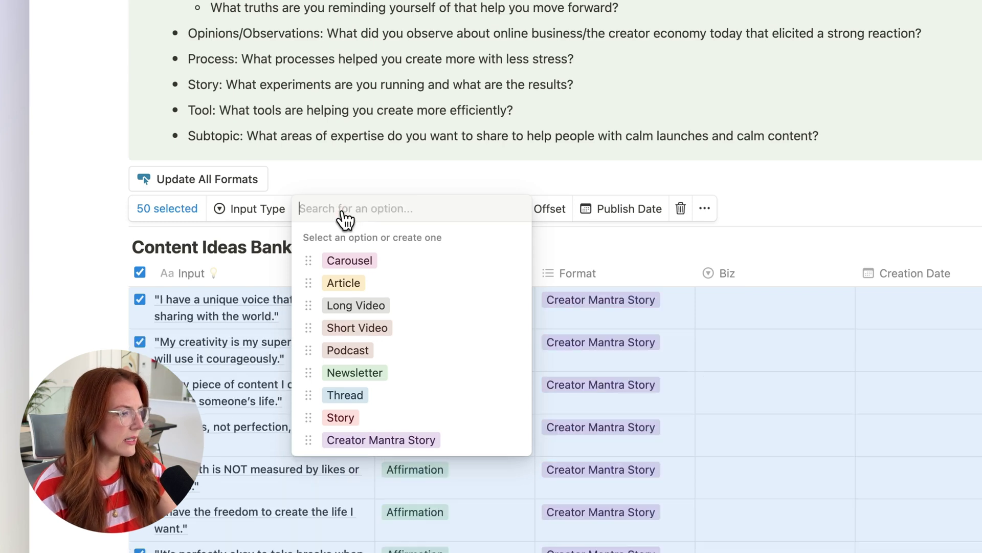
Clear the selection and run Update All Formats to reassign formats to 140 ideas
click(898, 231)
click(788, 214)
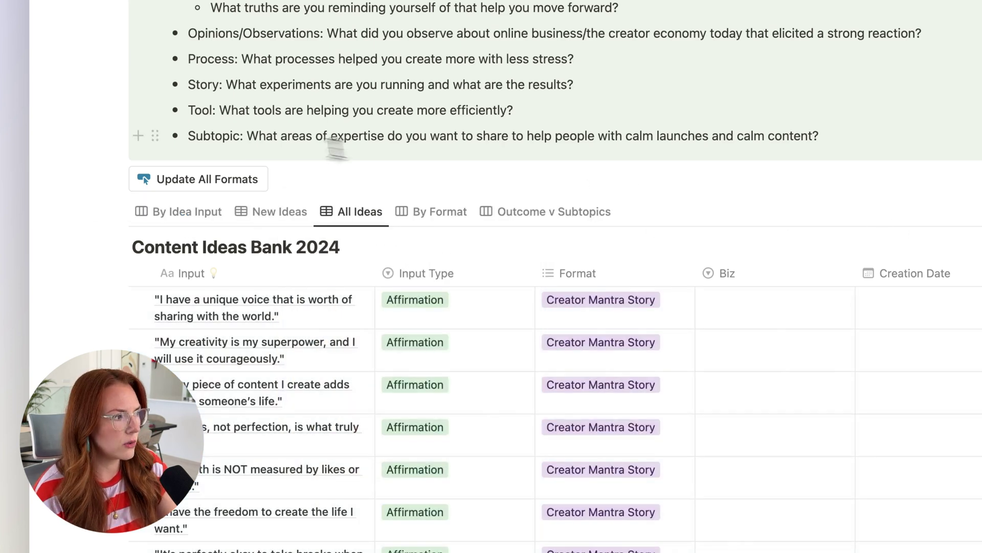
click(213, 180)
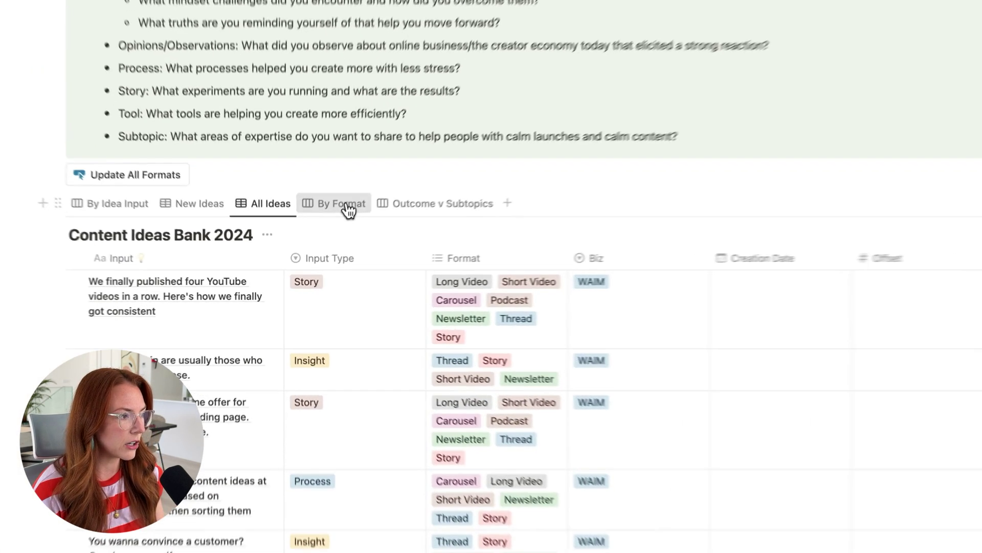
Check the By Format columns, toggle By Idea Input and back, then reach the WAIM Longs section
click(310, 245)
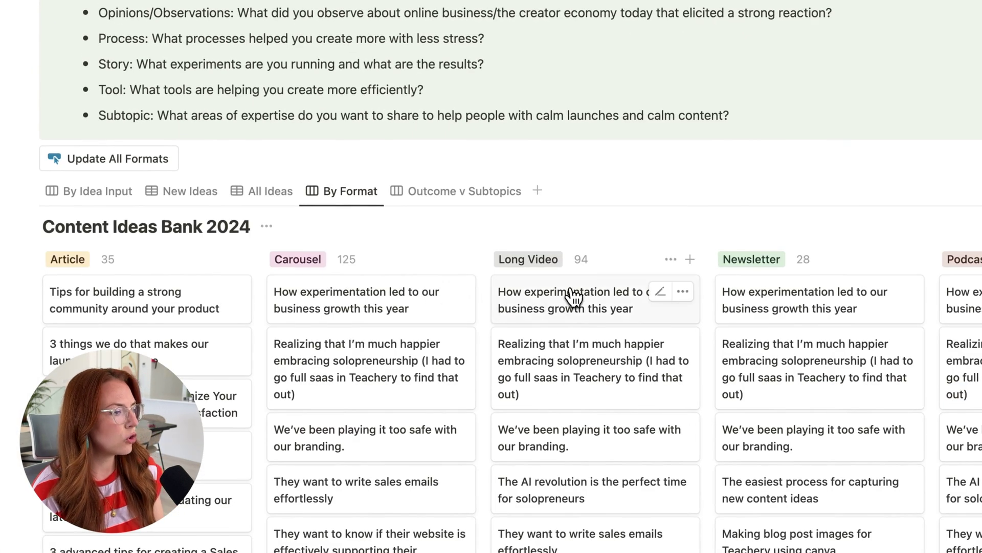
scroll(314, 303, down, 3)
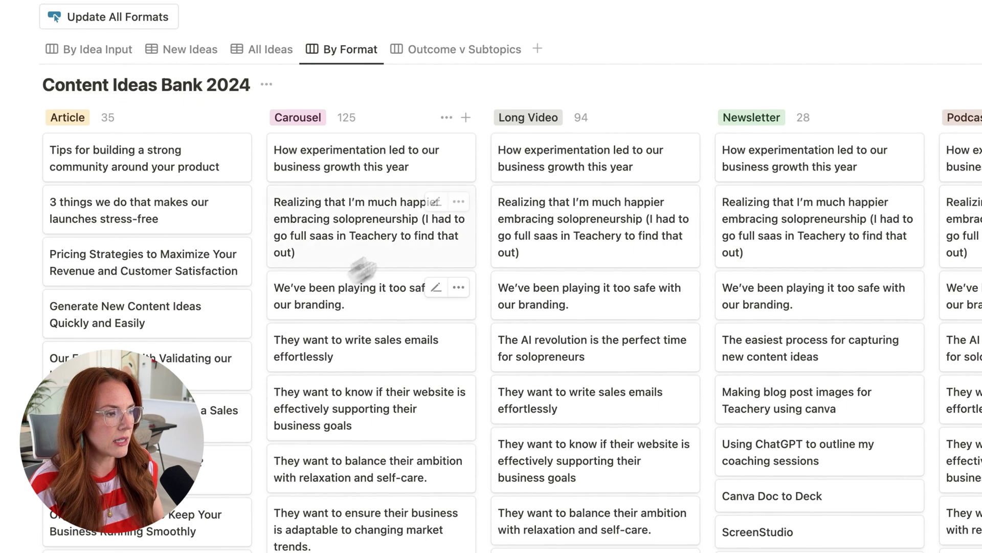
scroll(598, 140, down, 2)
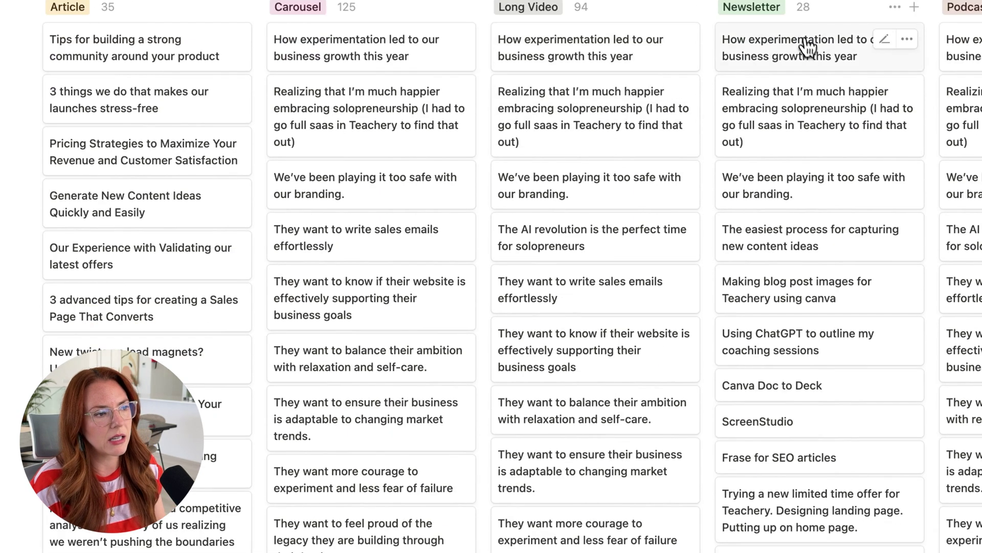
scroll(799, 409, up, 1)
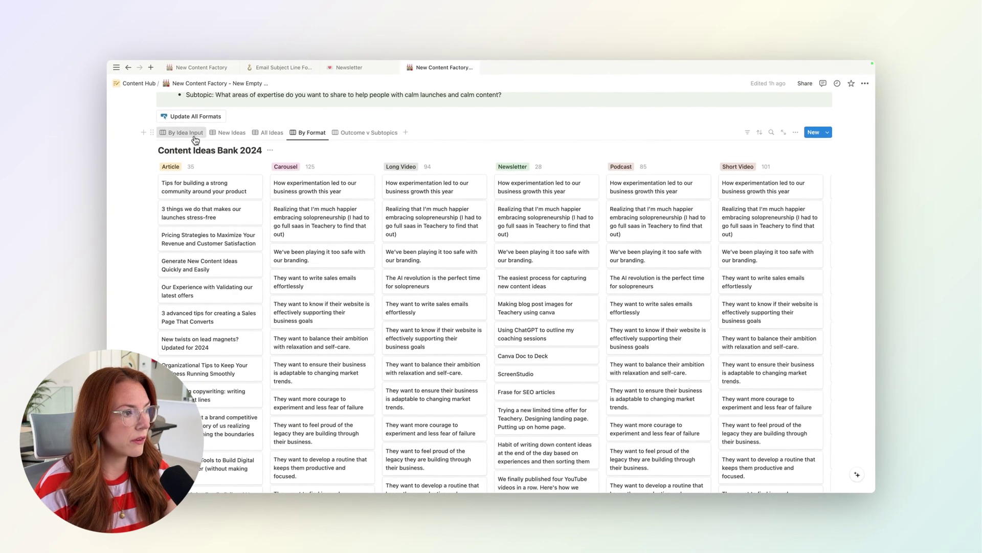
click(194, 136)
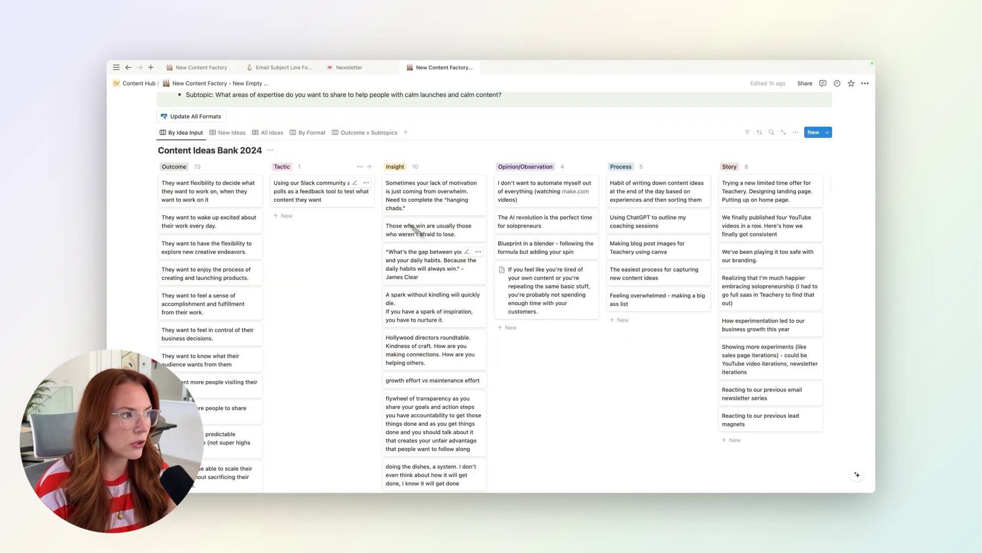
click(309, 132)
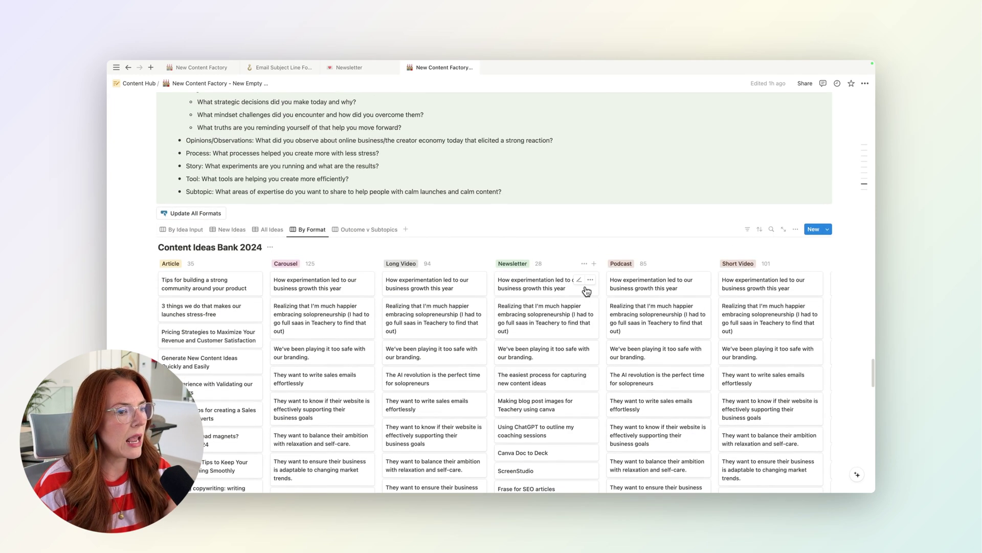
scroll(586, 291, down, 15)
scroll(587, 291, up, 10)
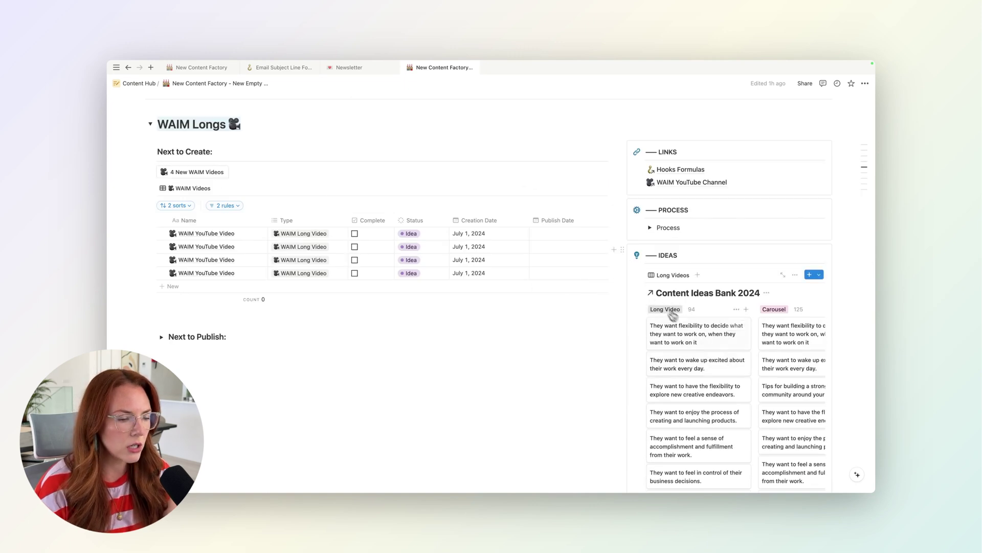
mouse_move(268, 238)
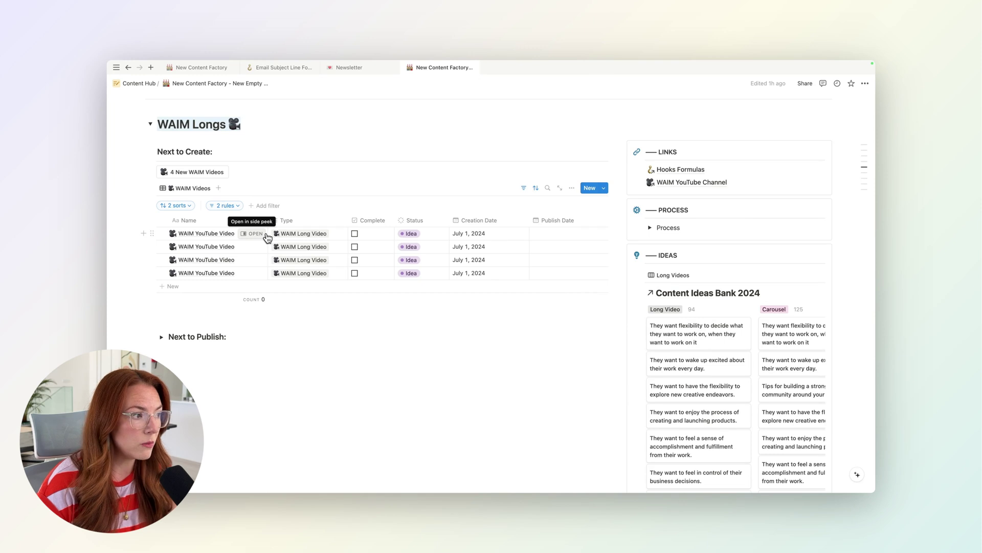
scroll(693, 429, down, 1)
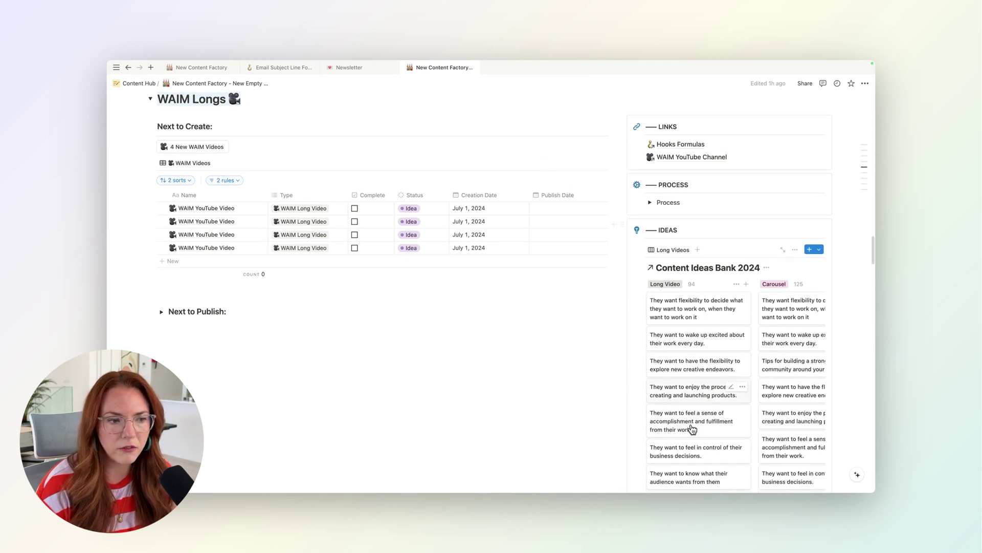
scroll(692, 429, down, 1)
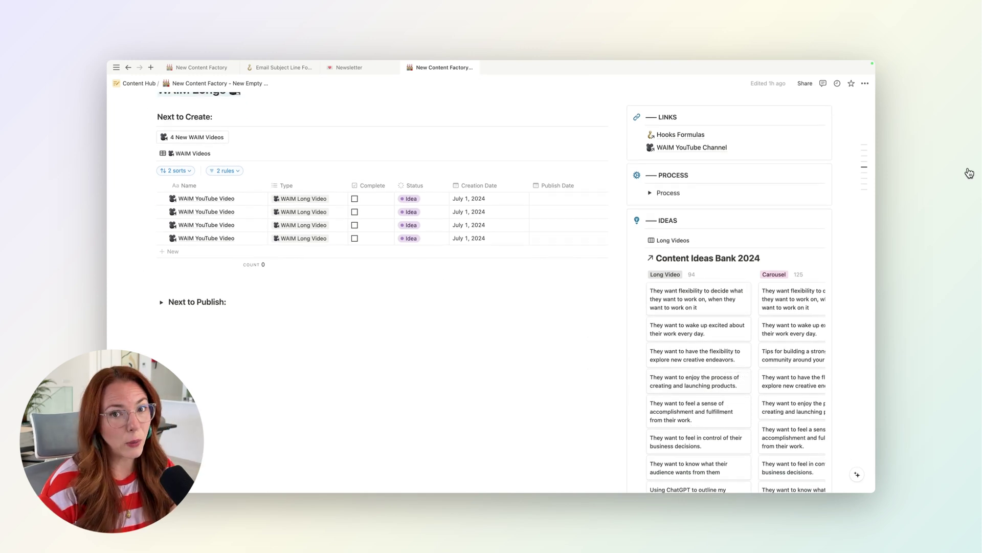